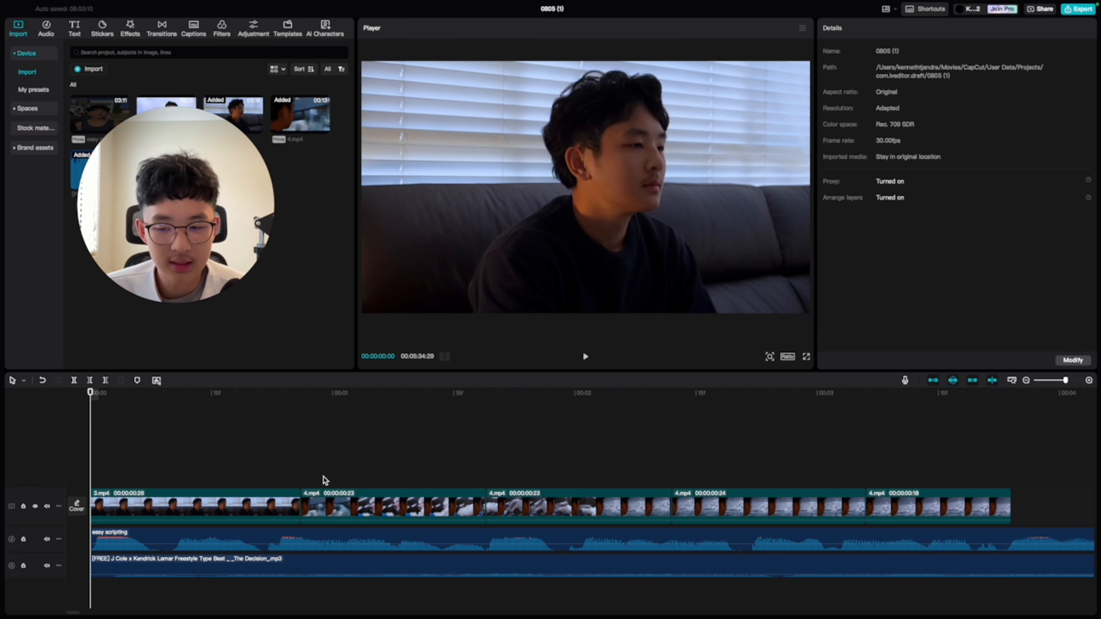
Step: Jump through the cuts to the end of the last clip and examine the sequence at different timeline zoom levels
key(Down)
key(Down)
key(Down)
key(Down)
key(Down)
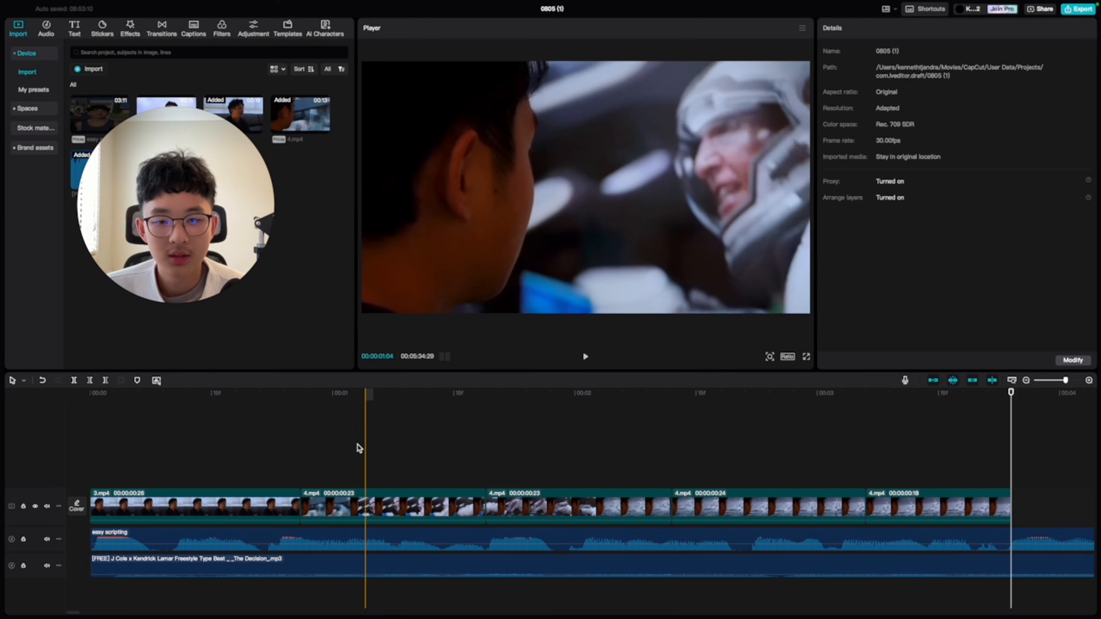
click(358, 477)
scroll(398, 477, right, 5)
scroll(403, 477, left, 5)
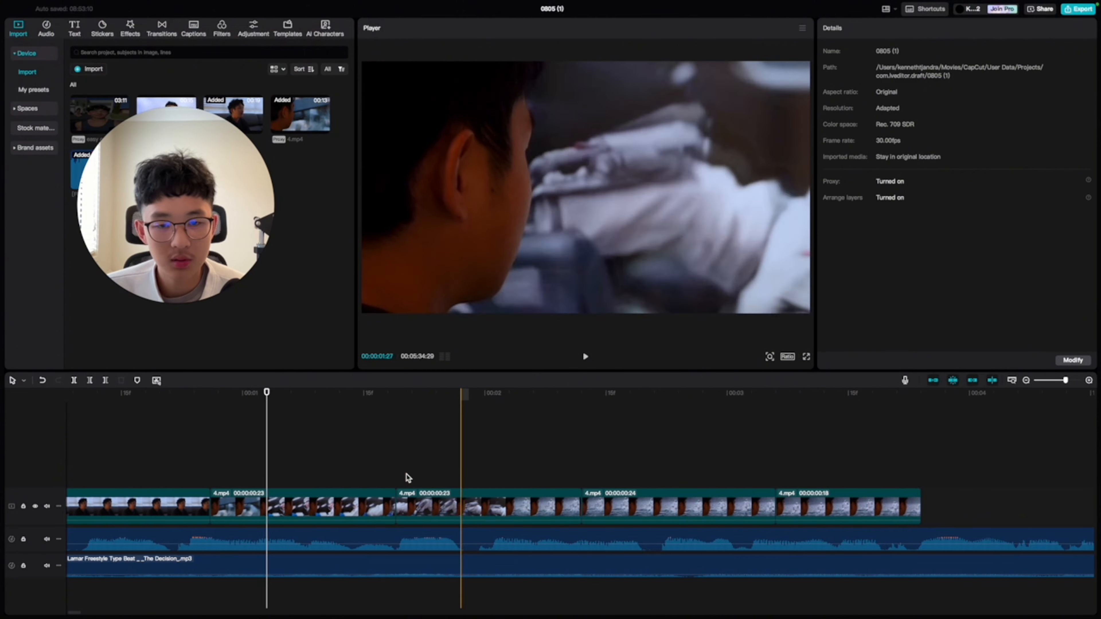
scroll(375, 478, down, 6)
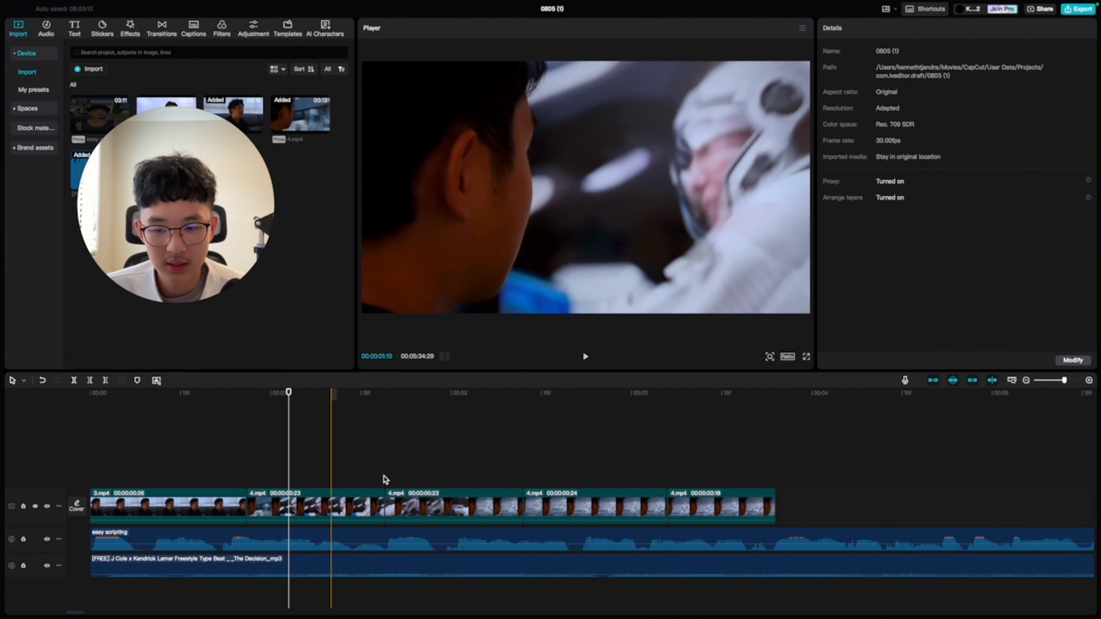
scroll(277, 456, down, 3)
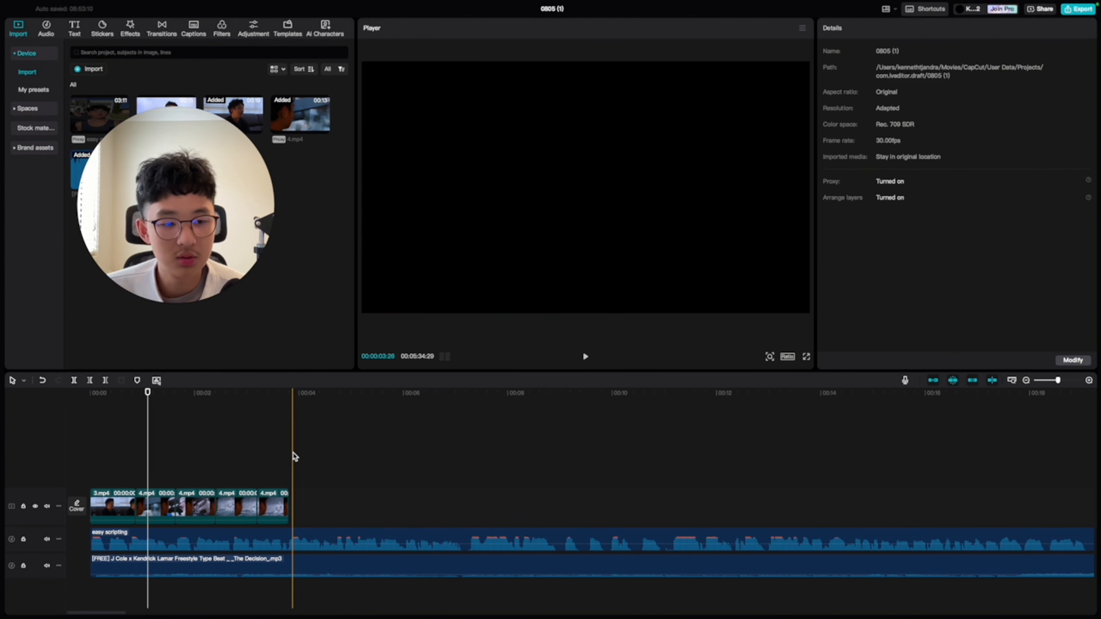
scroll(223, 473, up, 8)
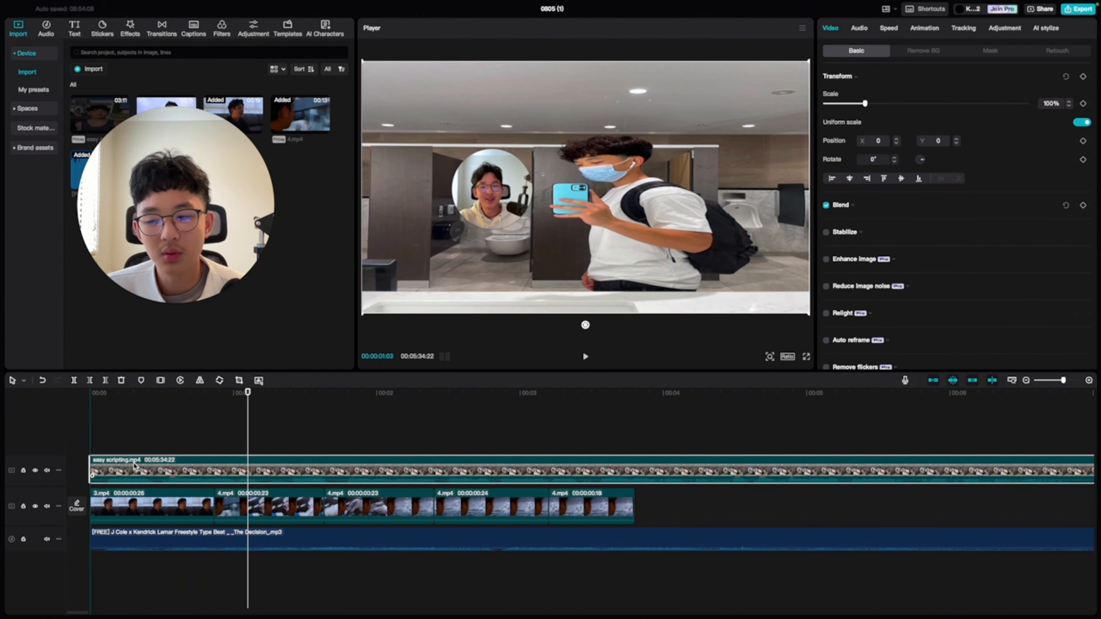
Step: Place easy scripting.mp4 on the main track and shift the overlay clips above it to start about 1 second in
drag(134, 466, 94, 503)
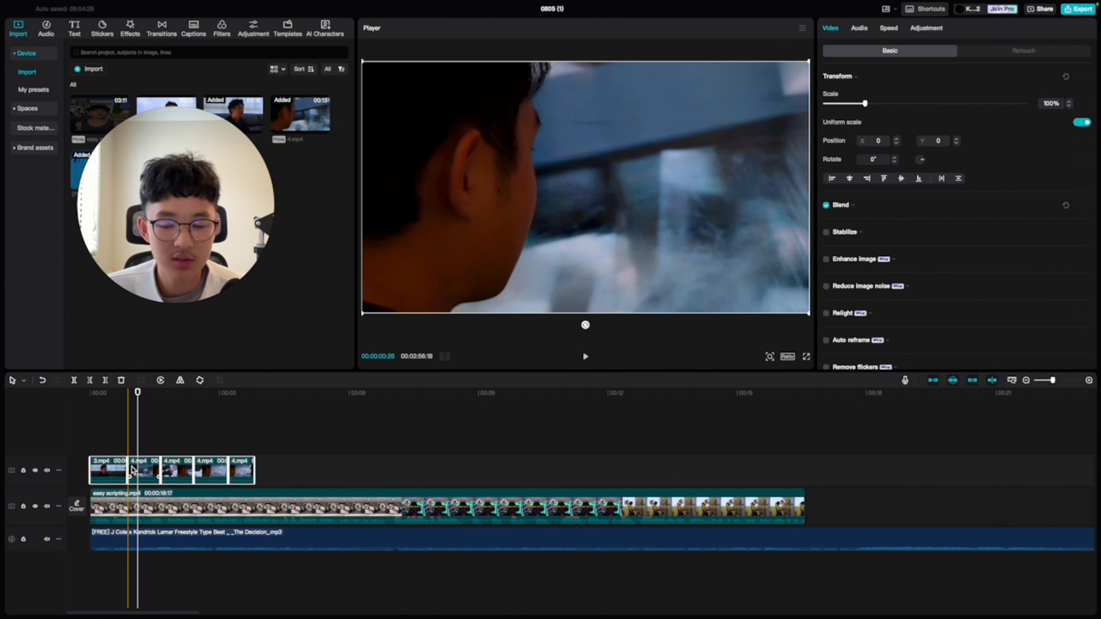
drag(132, 470, 175, 470)
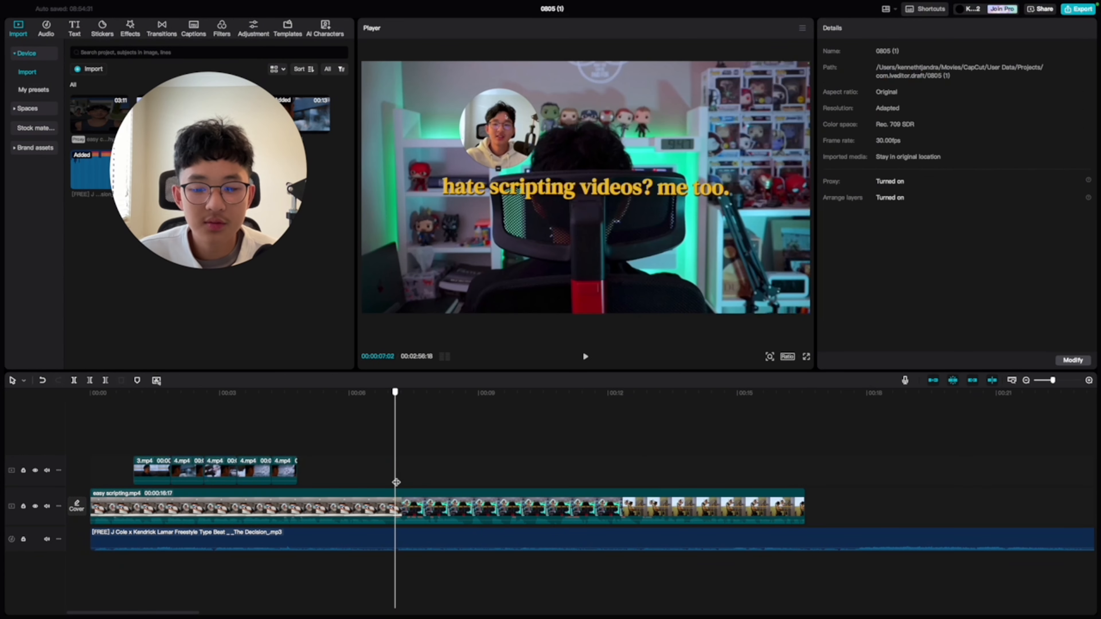
Step: Split easy scripting.mp4 at 00:00:07:00 and apply the Fade In animation to the second part
click(394, 494)
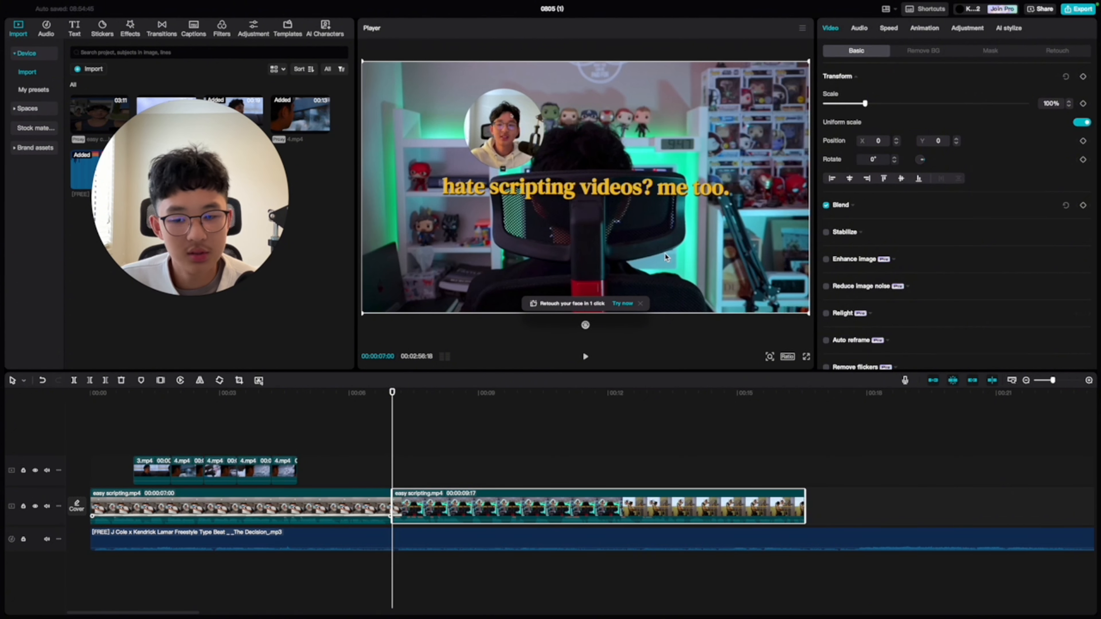
click(924, 27)
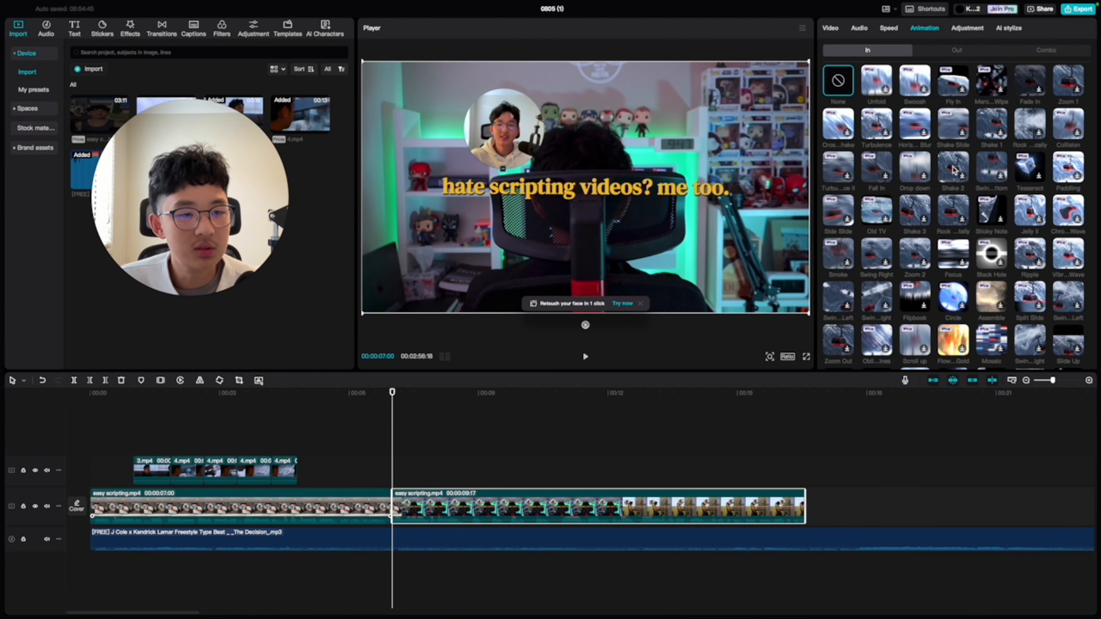
scroll(980, 169, down, 2)
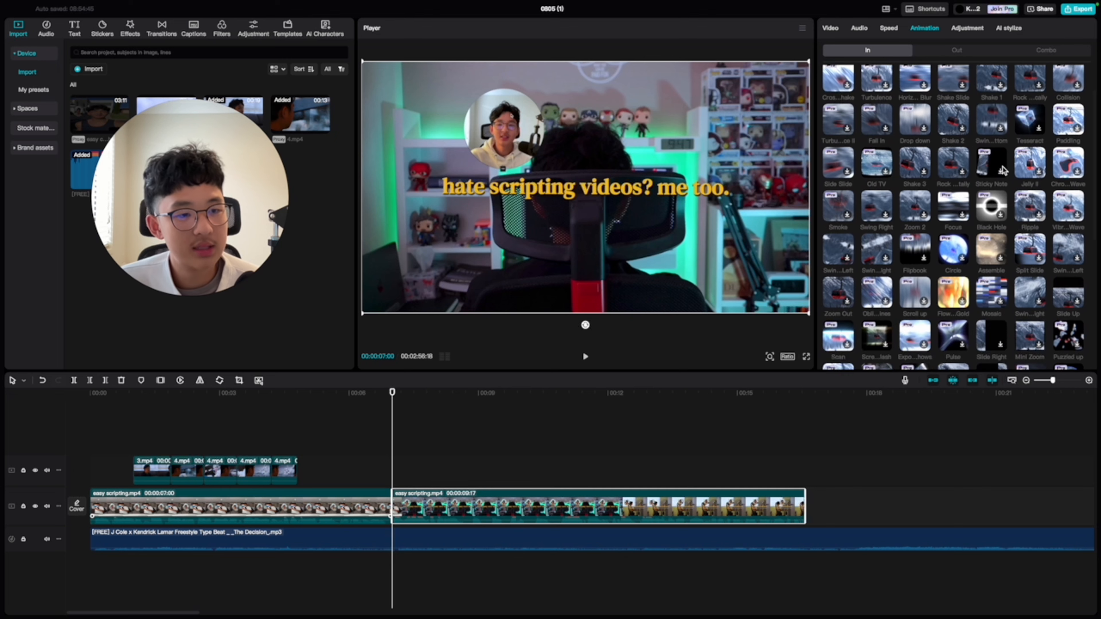
scroll(949, 195, up, 3)
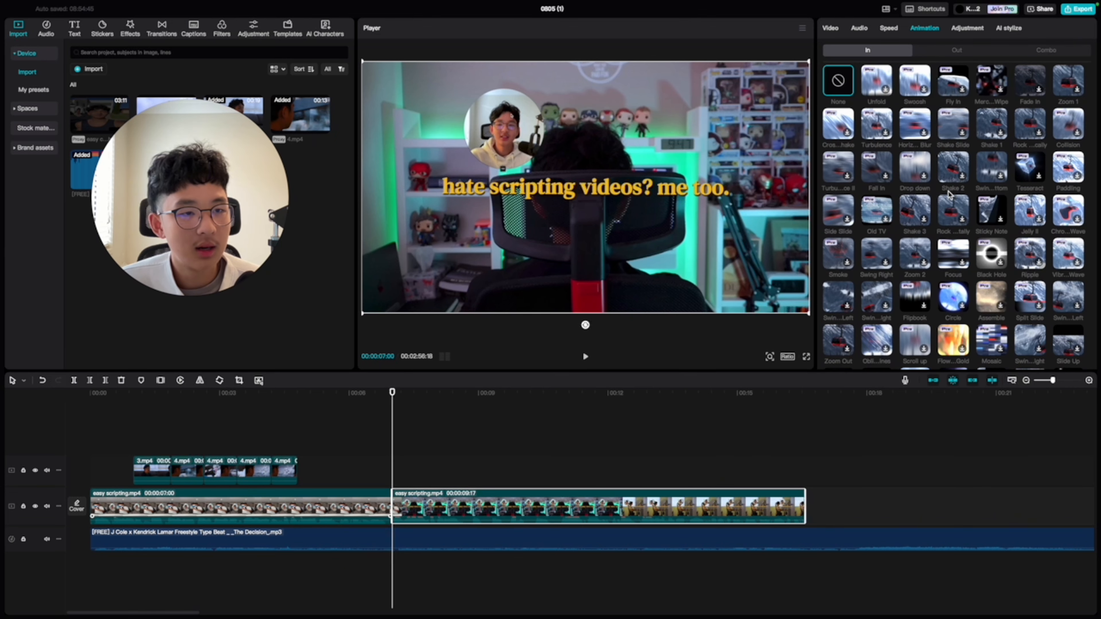
click(1030, 81)
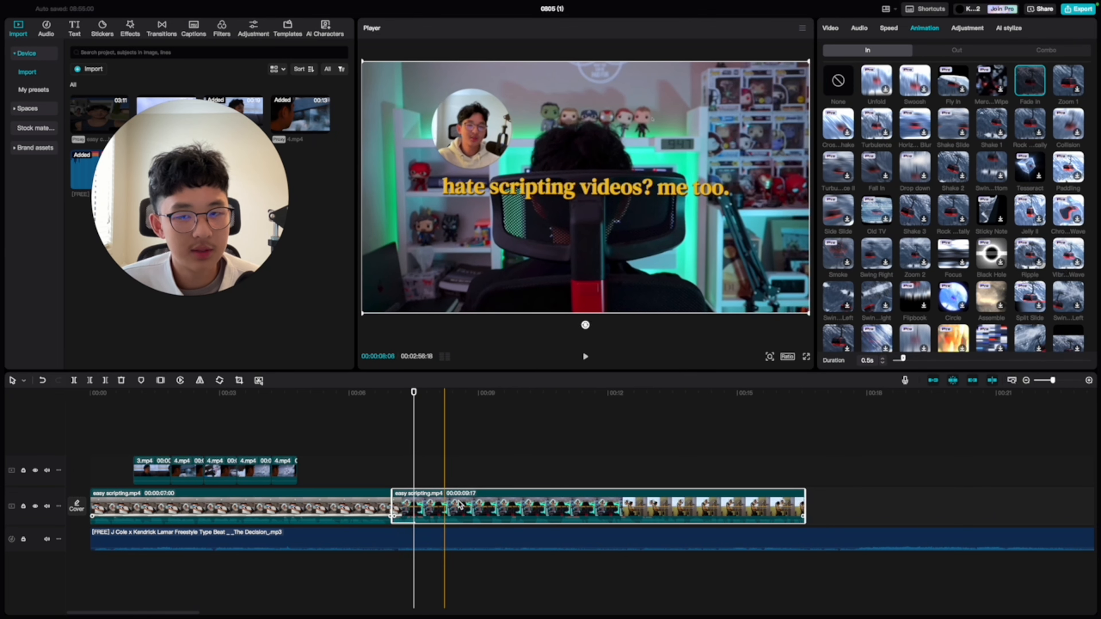
Step: Add an Out animation to the second easy scripting.mp4 clip and look through the available In animations
click(783, 506)
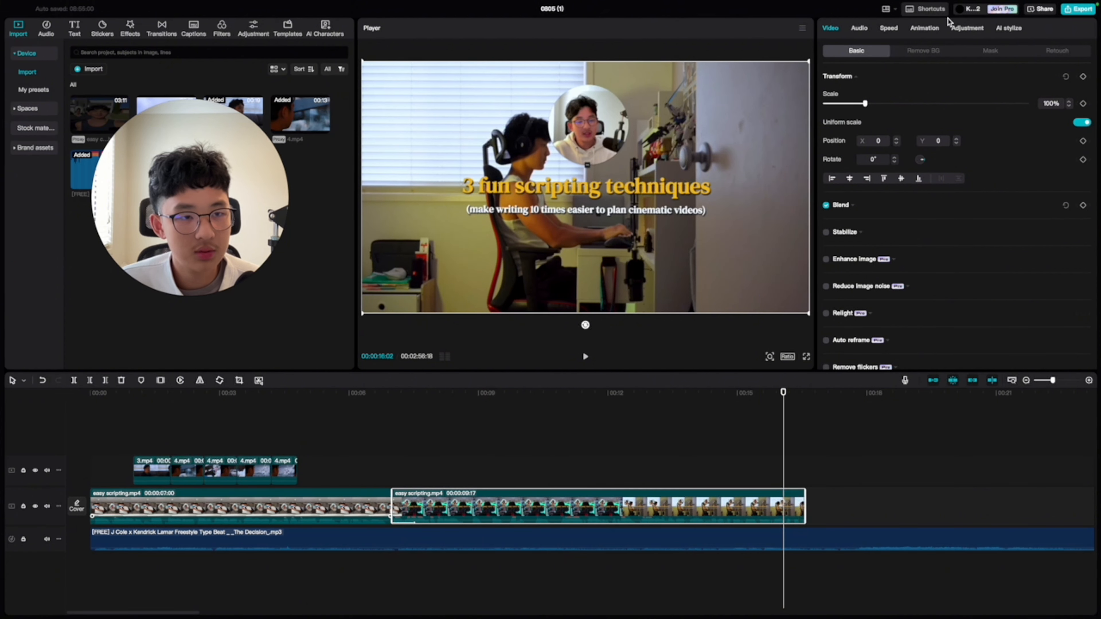
click(918, 29)
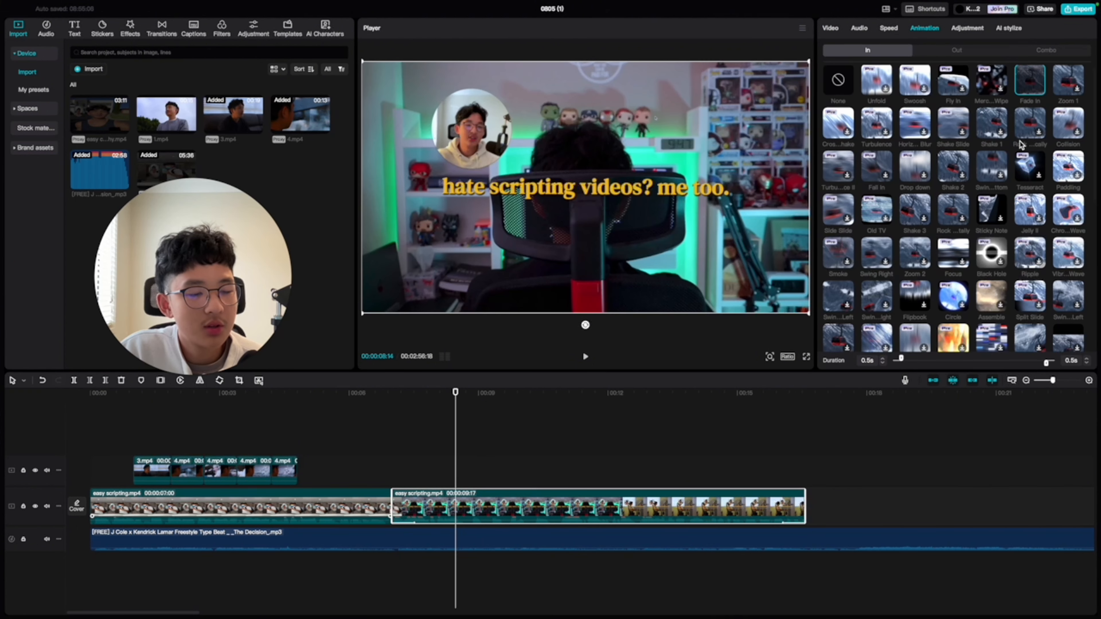
scroll(1031, 149, down, 2)
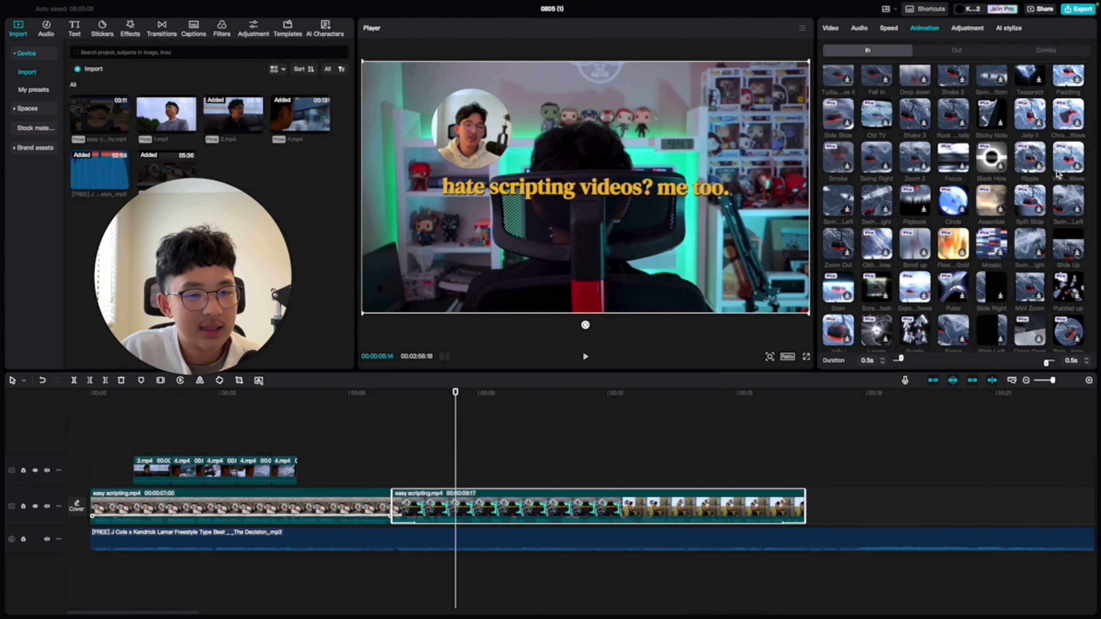
scroll(1040, 168, up, 4)
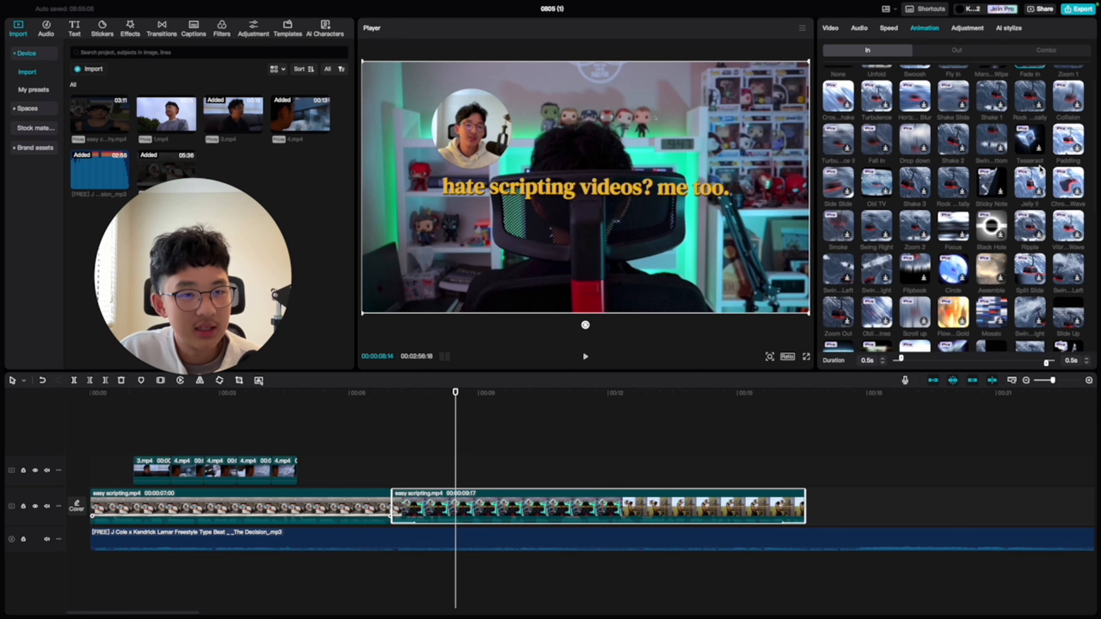
scroll(1040, 168, up, 2)
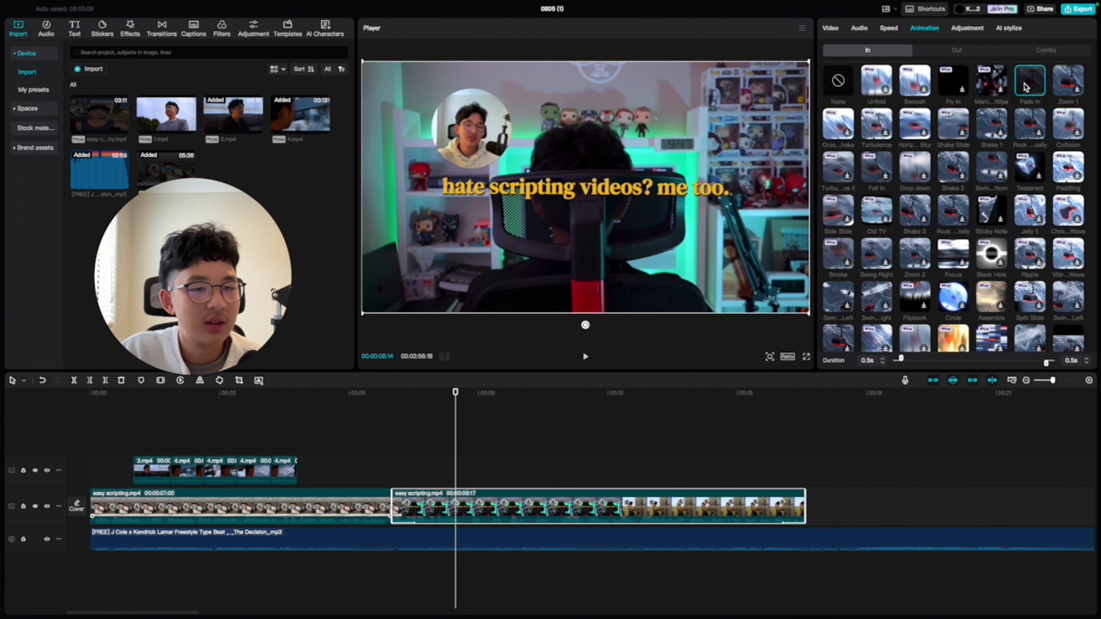
Step: Add the Glare II transition between the two easy scripting.mp4 clips, preview it and shorten it to 0.5 s
click(167, 30)
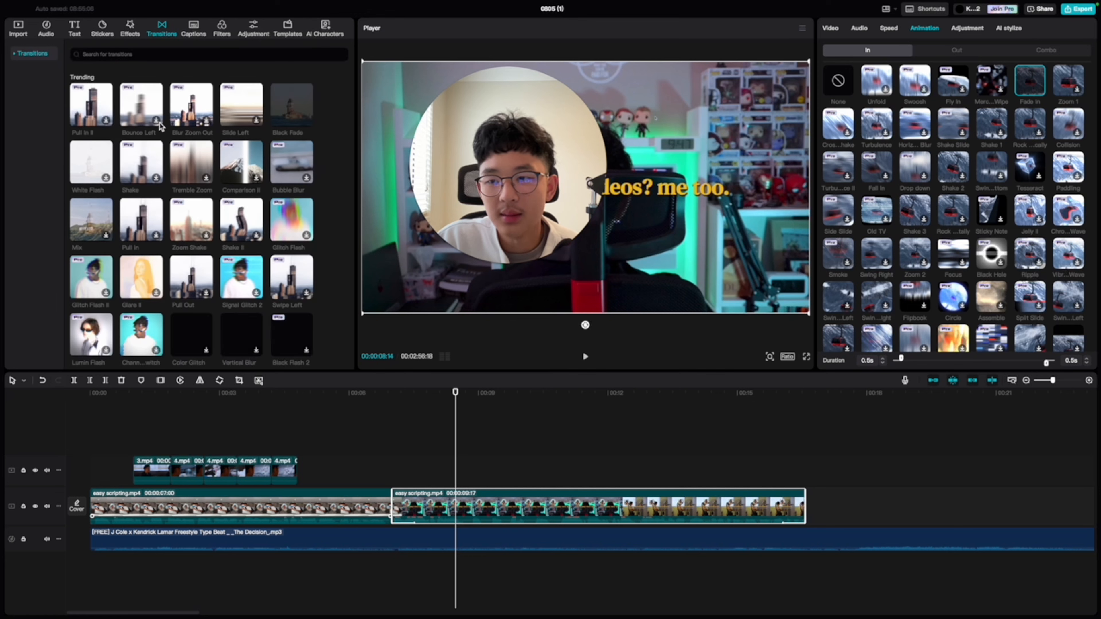
scroll(160, 126, down, 2)
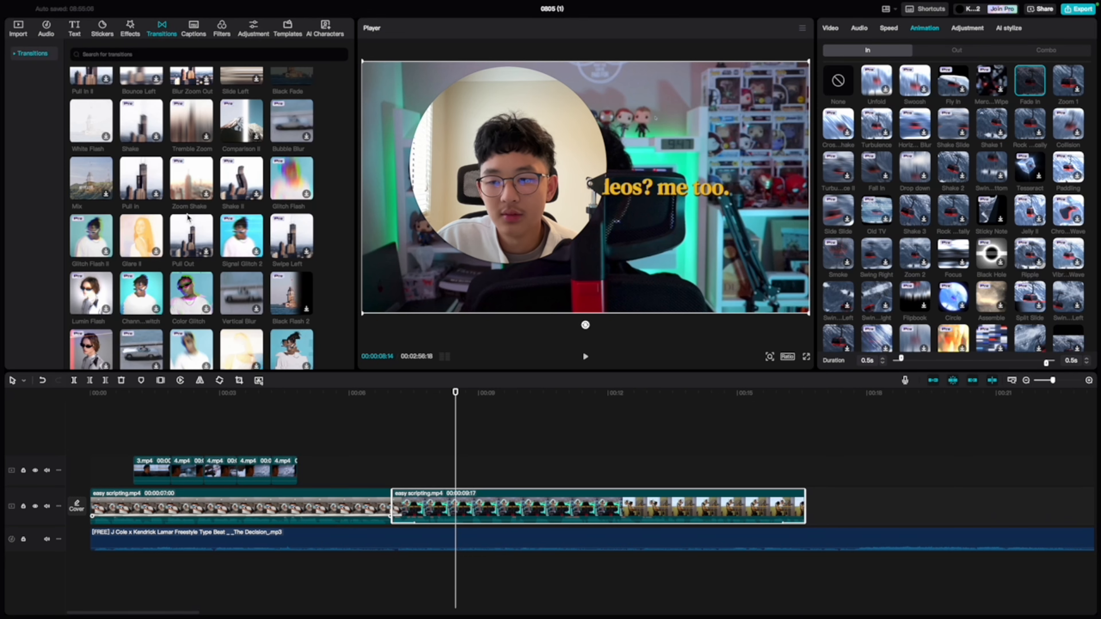
drag(146, 241, 392, 506)
click(362, 445)
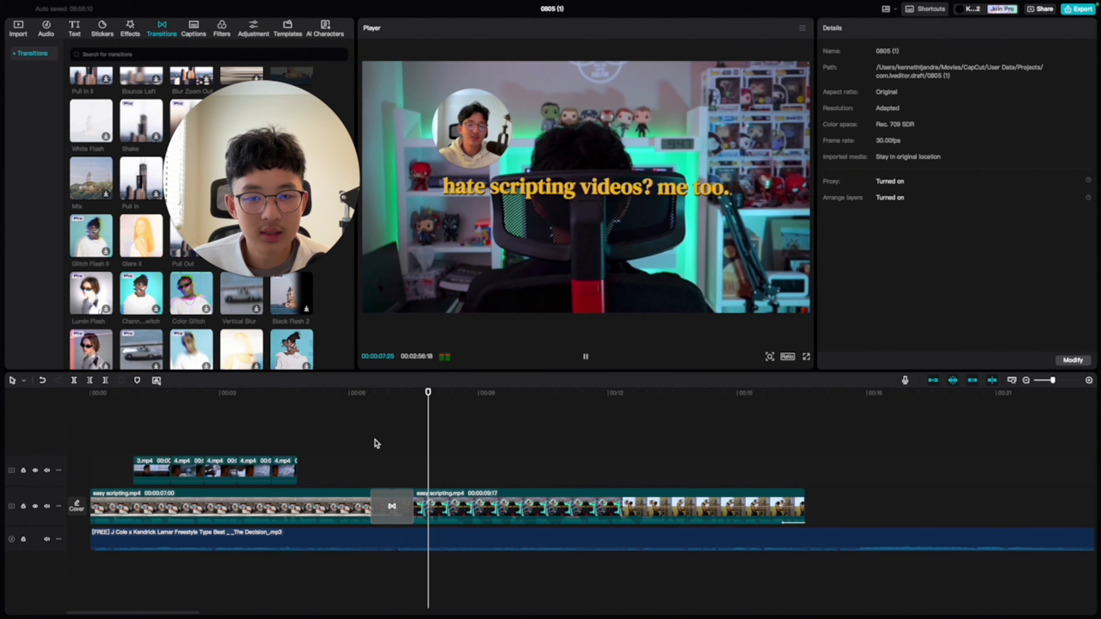
key(space)
click(396, 504)
drag(413, 506, 404, 506)
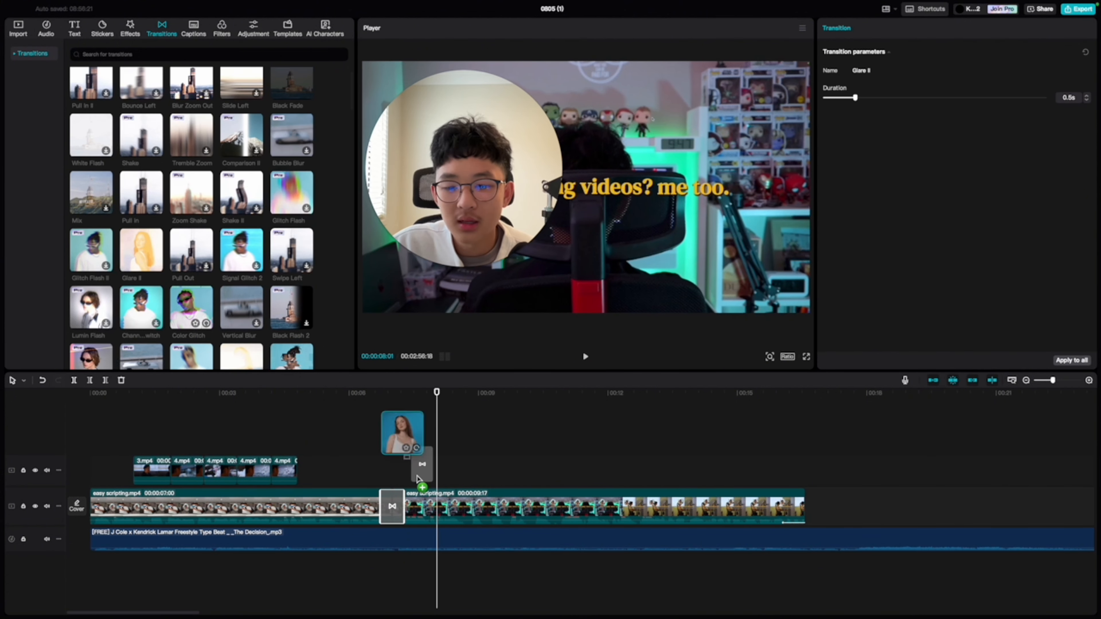
Step: Replace the transition at the cut with Color Glitch and play it back
drag(420, 468, 391, 503)
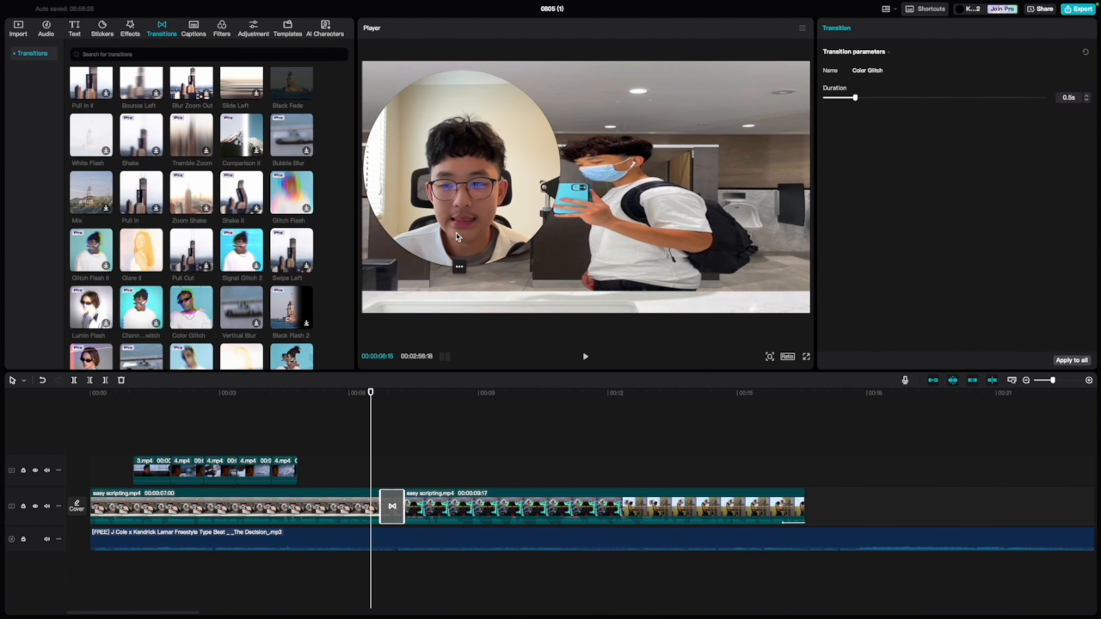
click(362, 459)
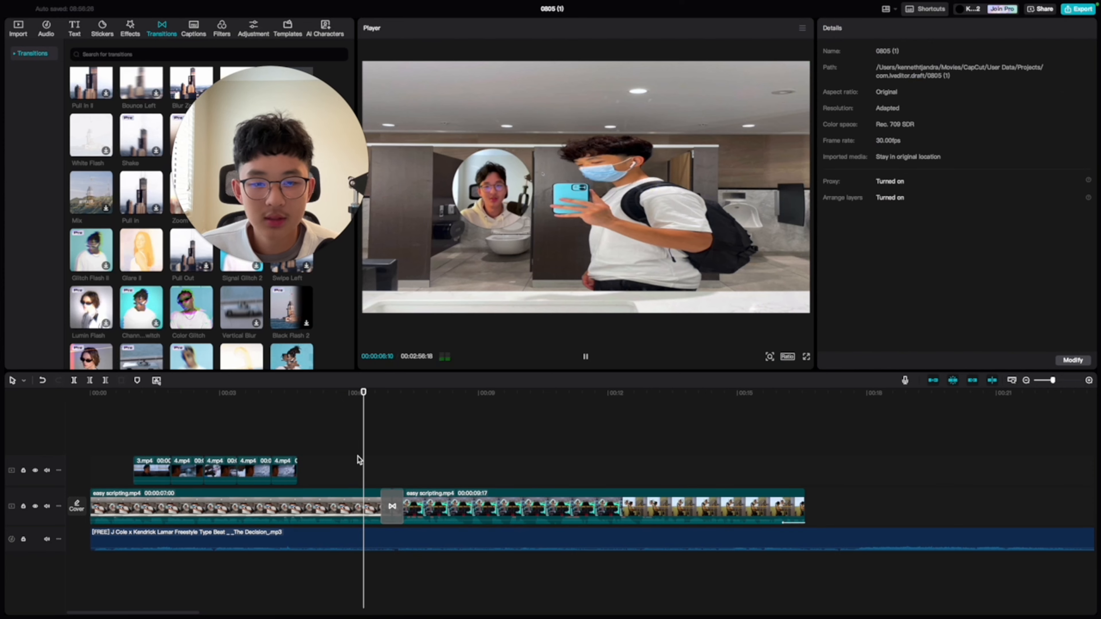
key(space)
key(space)
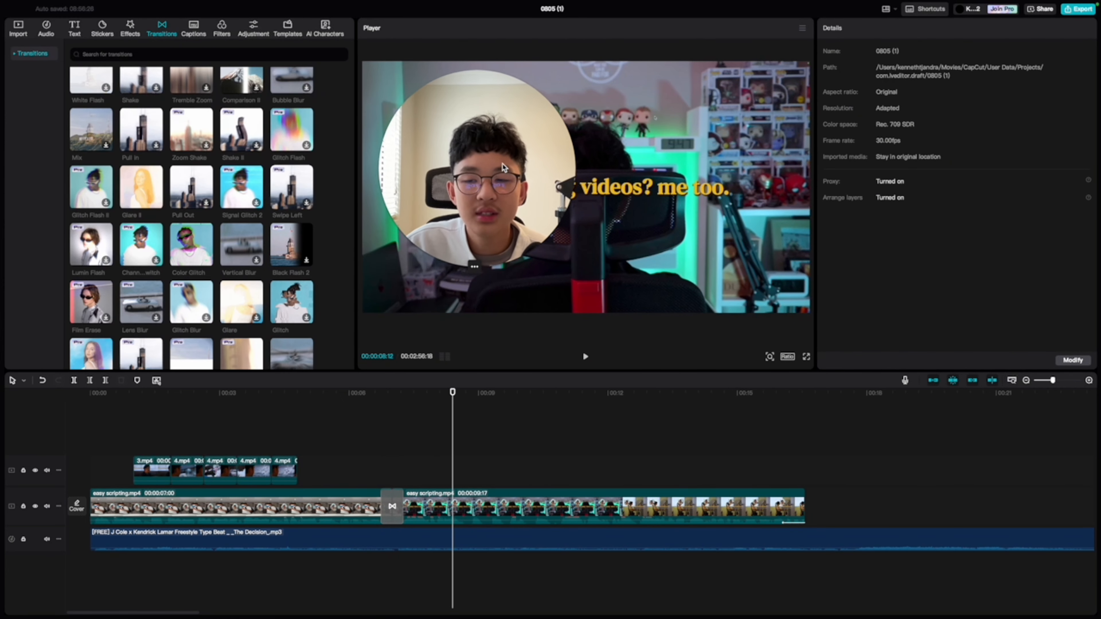
Step: Swap the transition between the two easy scripting.mp4 clips for Pull Out and preview it
drag(204, 188, 392, 506)
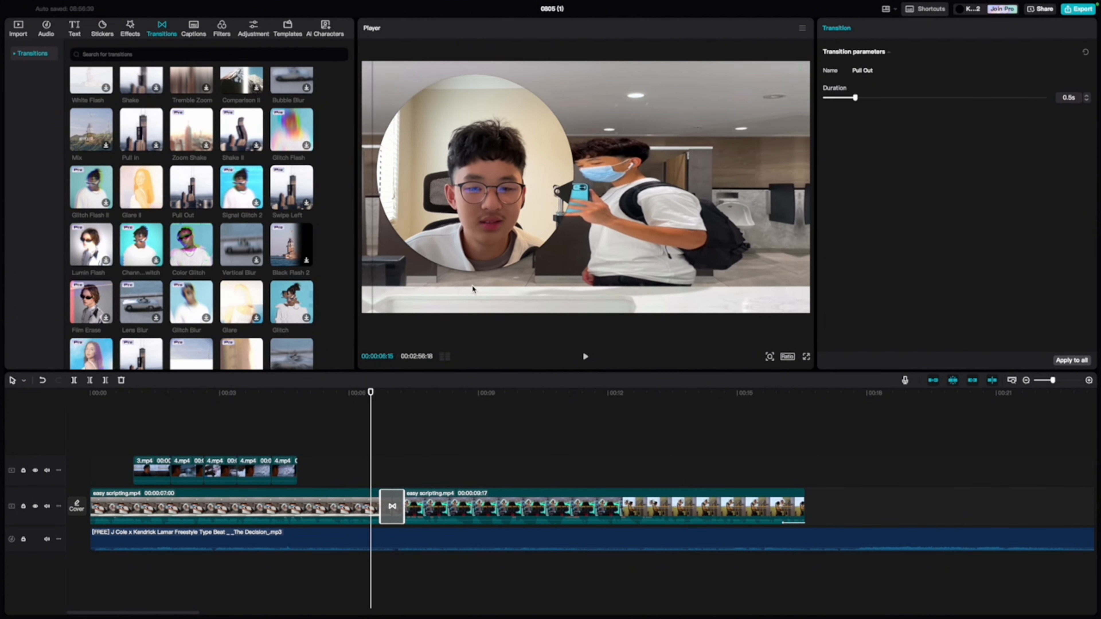
click(371, 470)
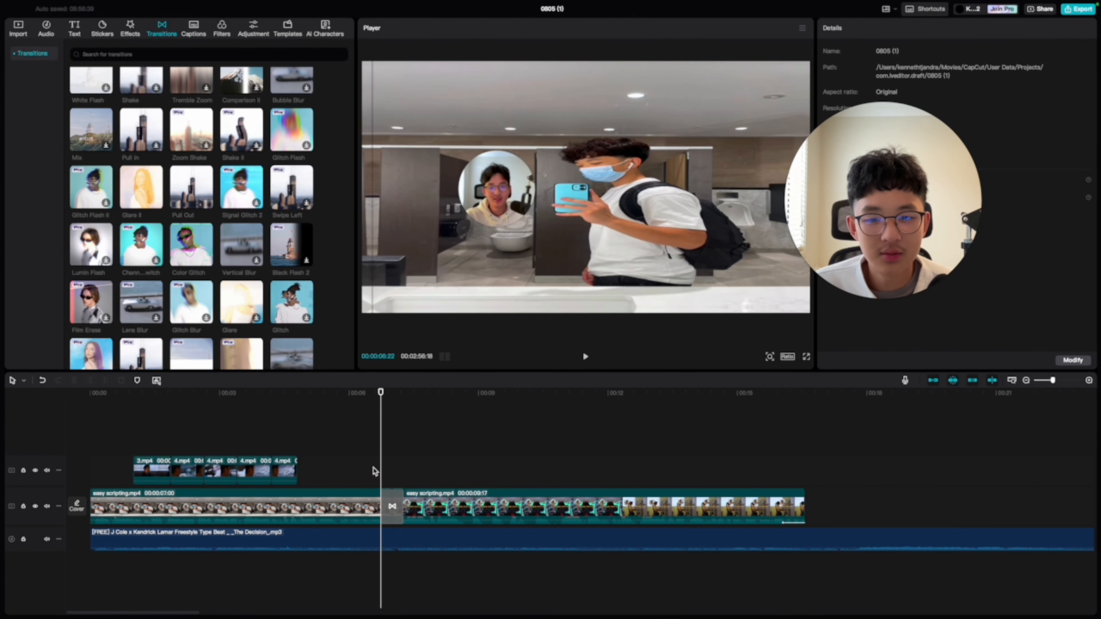
key(space)
key(space)
Step: Try the Right transition on the cut between the two easy scripting.mp4 clips and play through it
scroll(299, 304, down, 10)
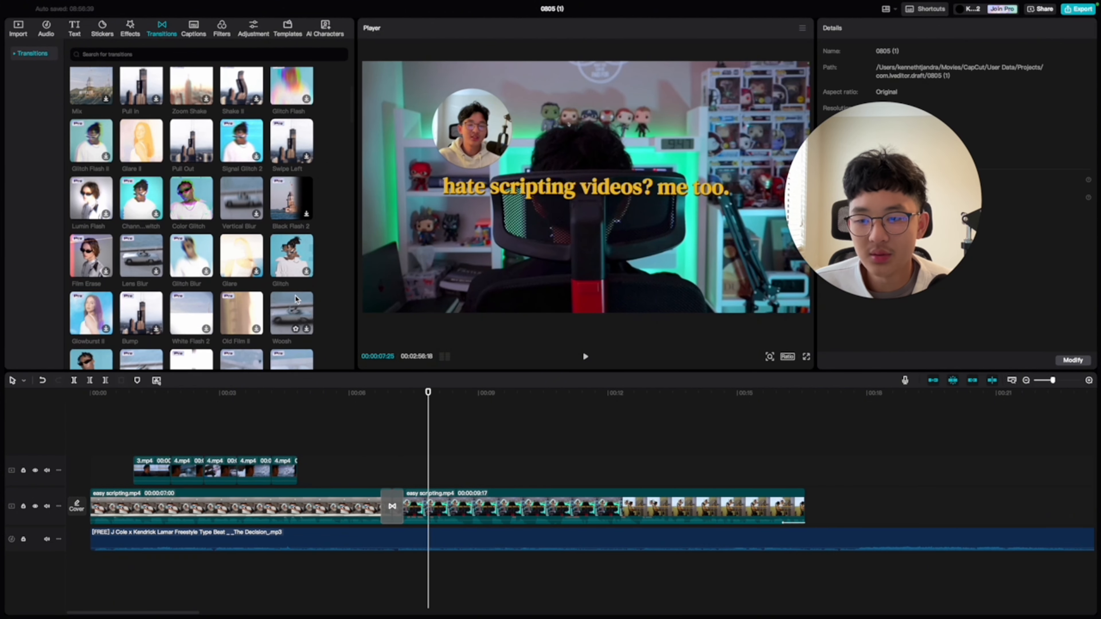
drag(191, 269, 389, 506)
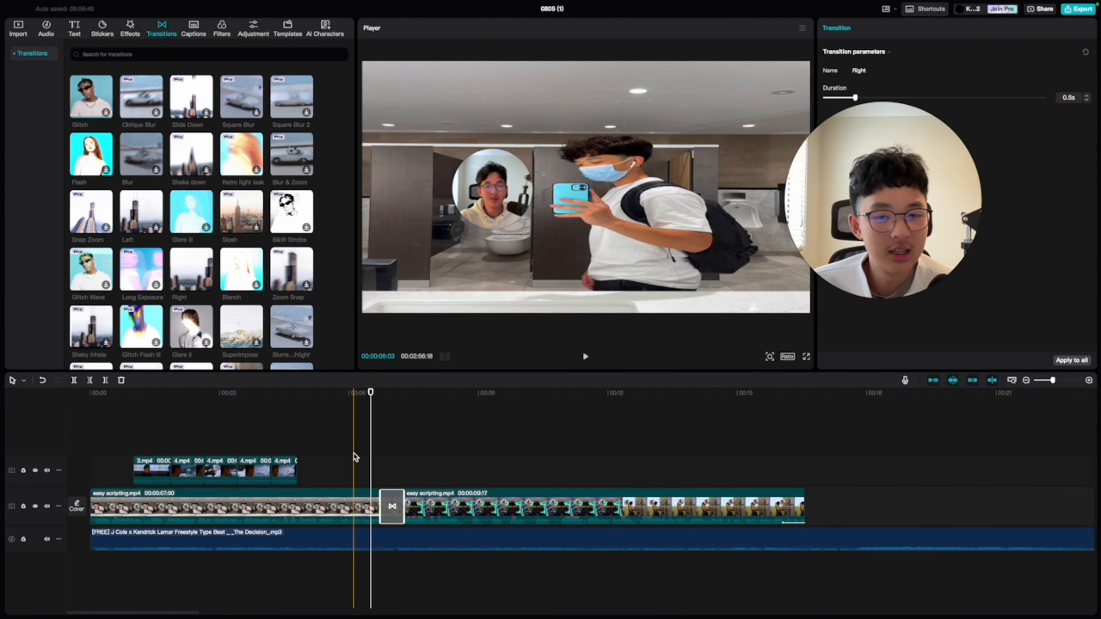
key(space)
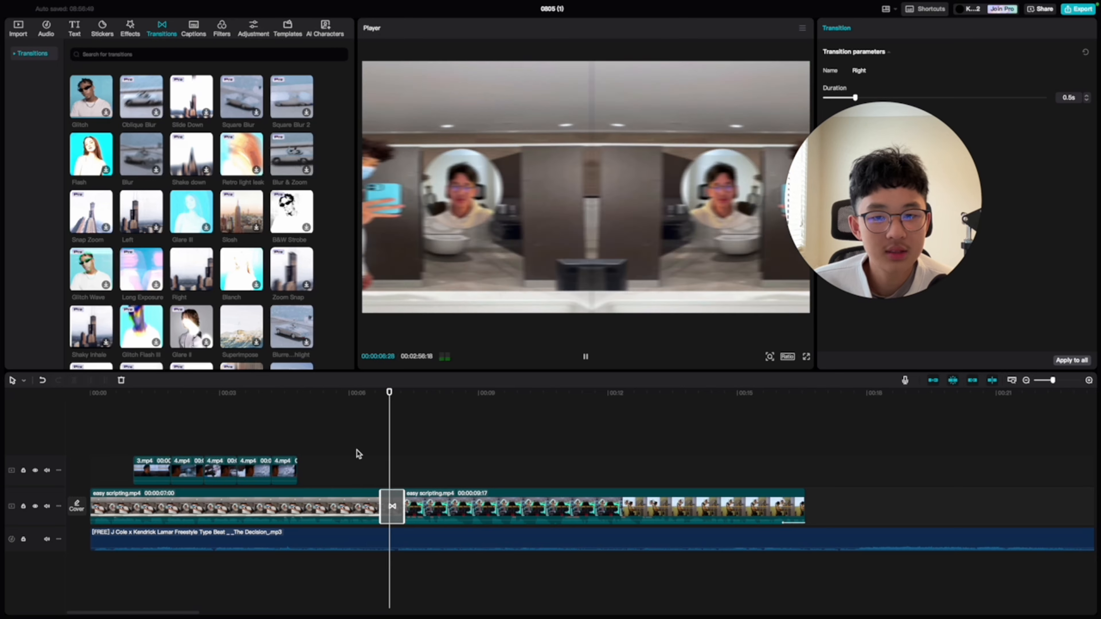
key(space)
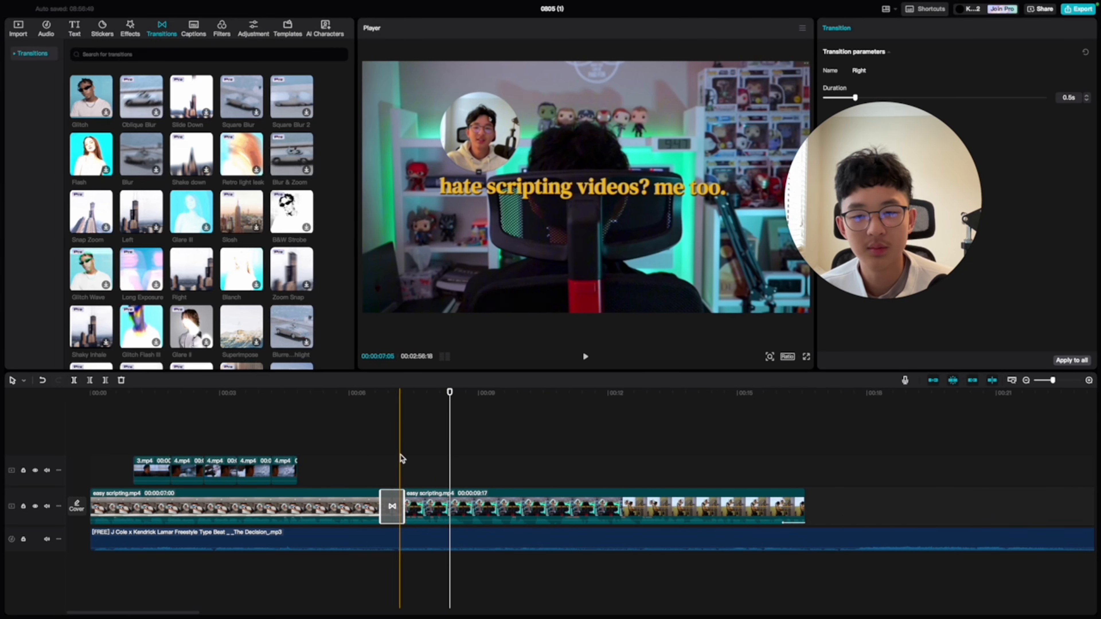
Step: Change the transition at the cut back to Glare II and lengthen it to 1.1 s
scroll(297, 263, up, 5)
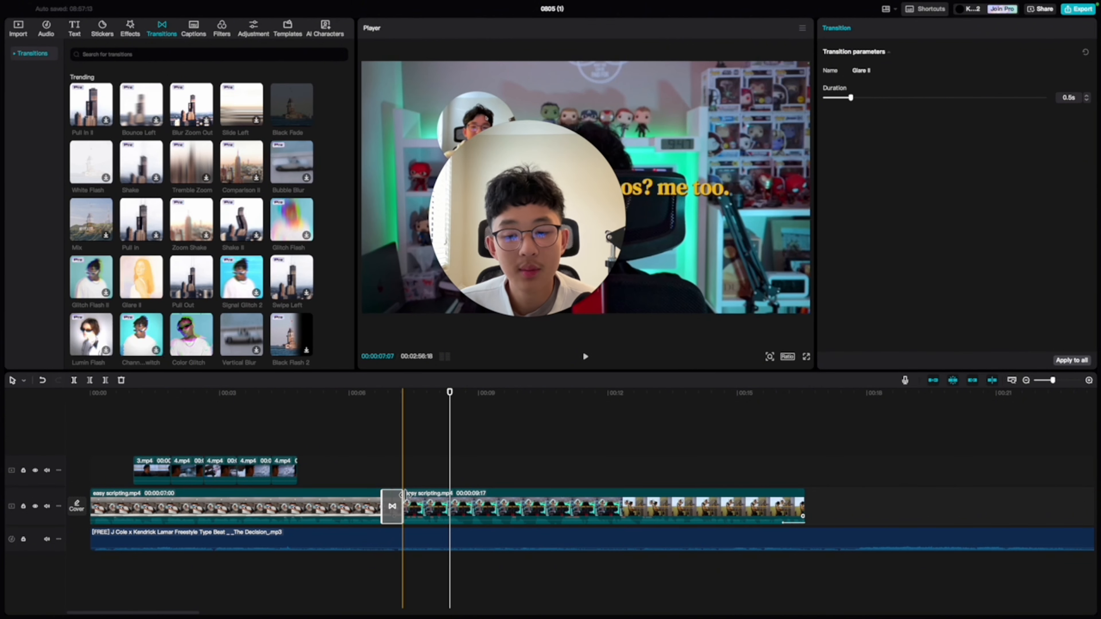
drag(404, 507, 418, 507)
drag(535, 264, 240, 276)
Step: Check the Glare II transition in the player and set its duration to 1.0 s
click(369, 484)
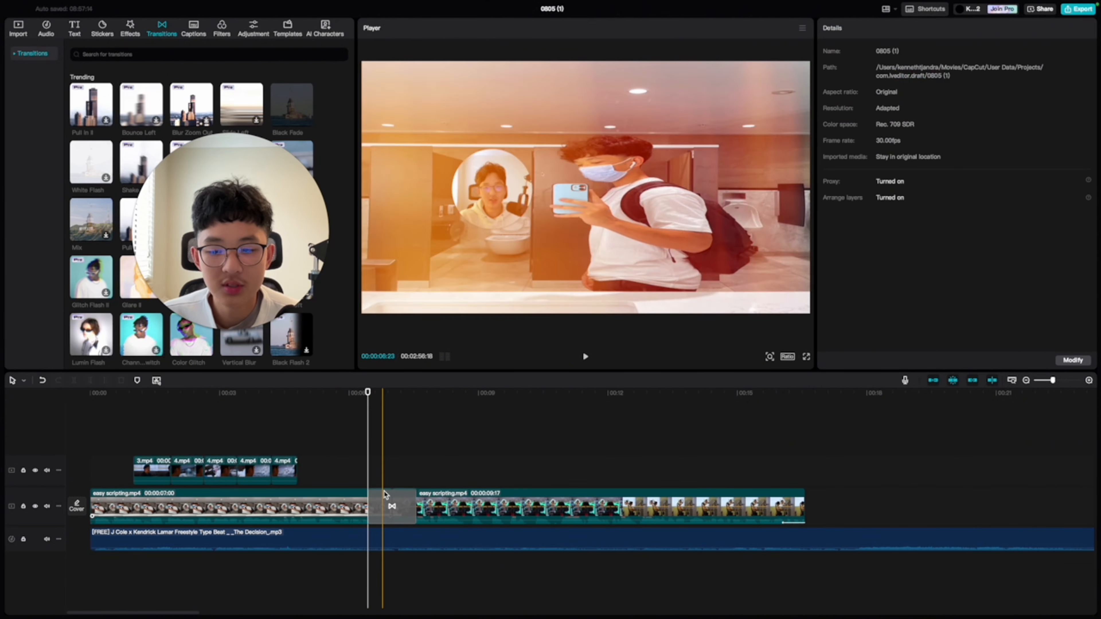
click(447, 494)
click(384, 494)
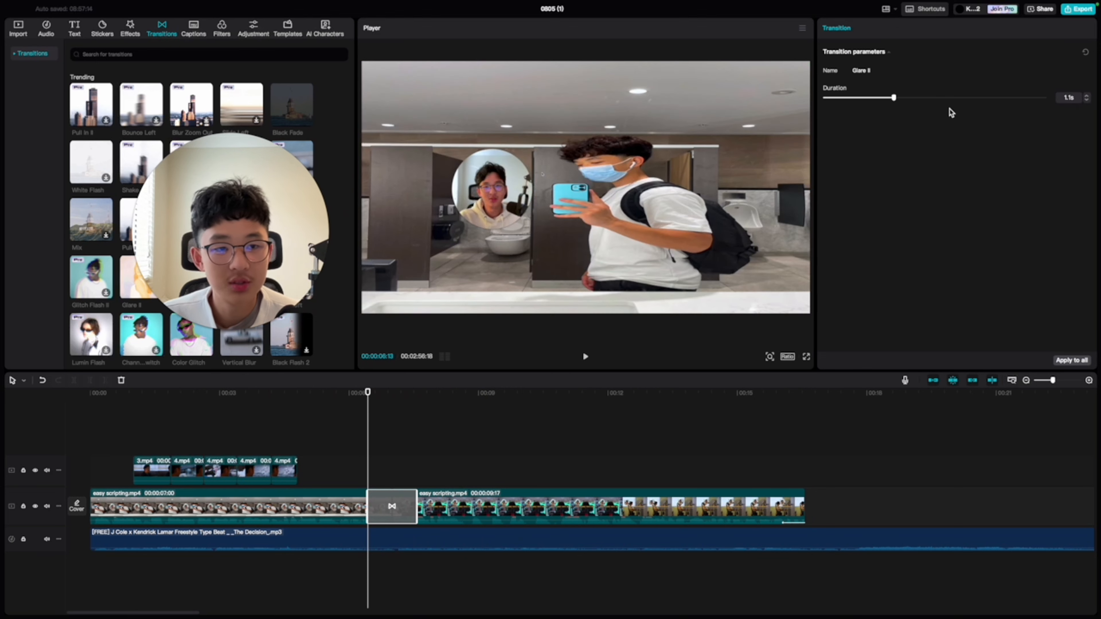
drag(910, 102, 884, 104)
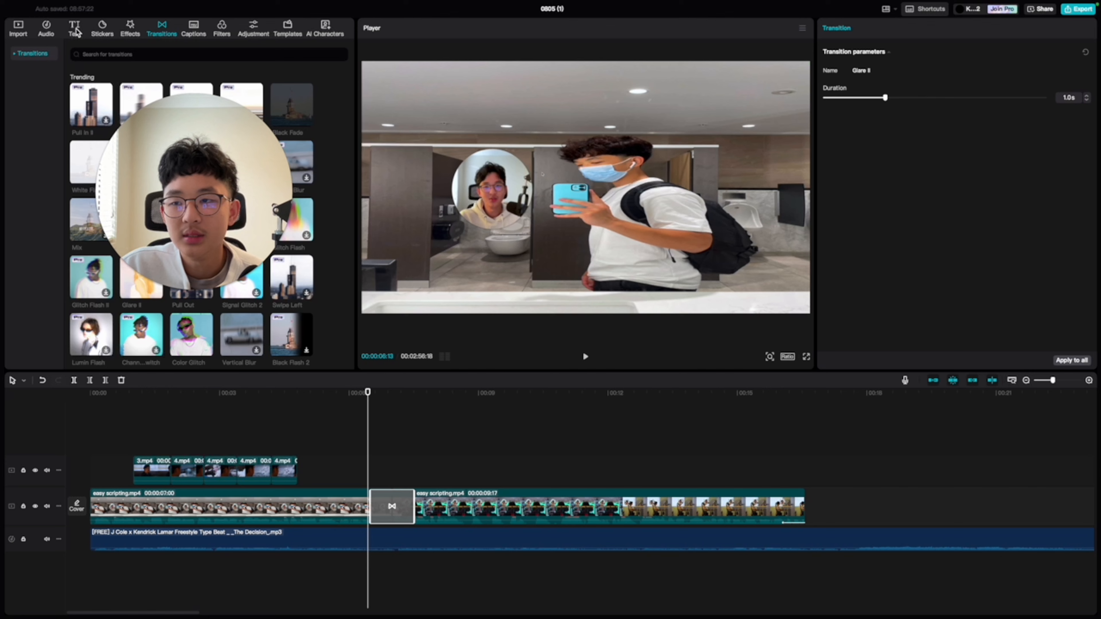
Step: Add a default text layer above the clips and extend it to the end of the last easy scripting.mp4 clip
click(75, 29)
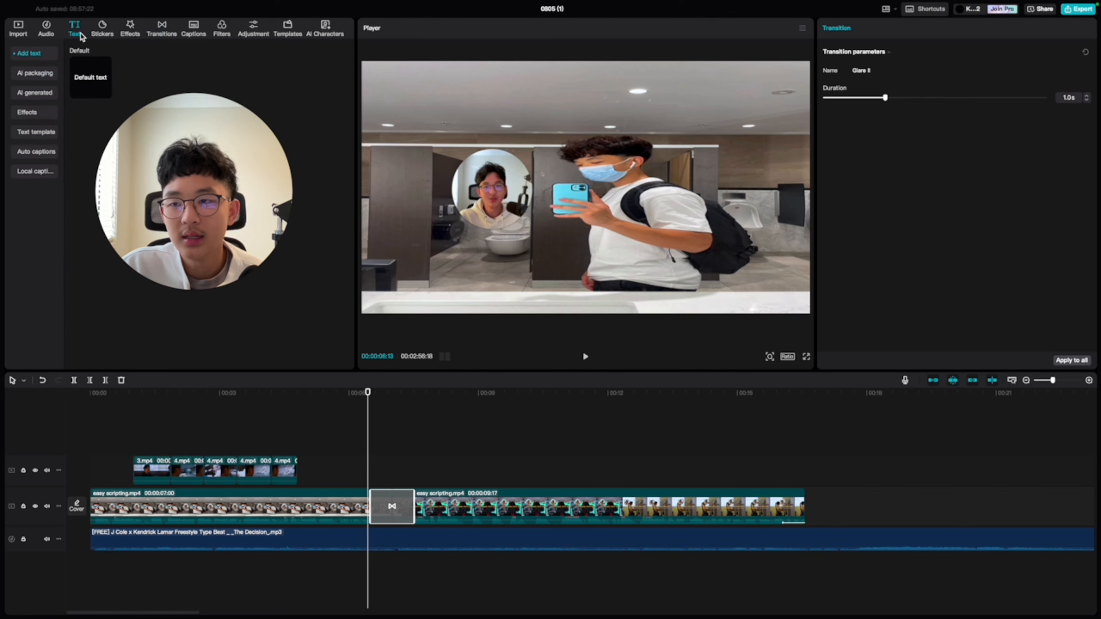
click(107, 99)
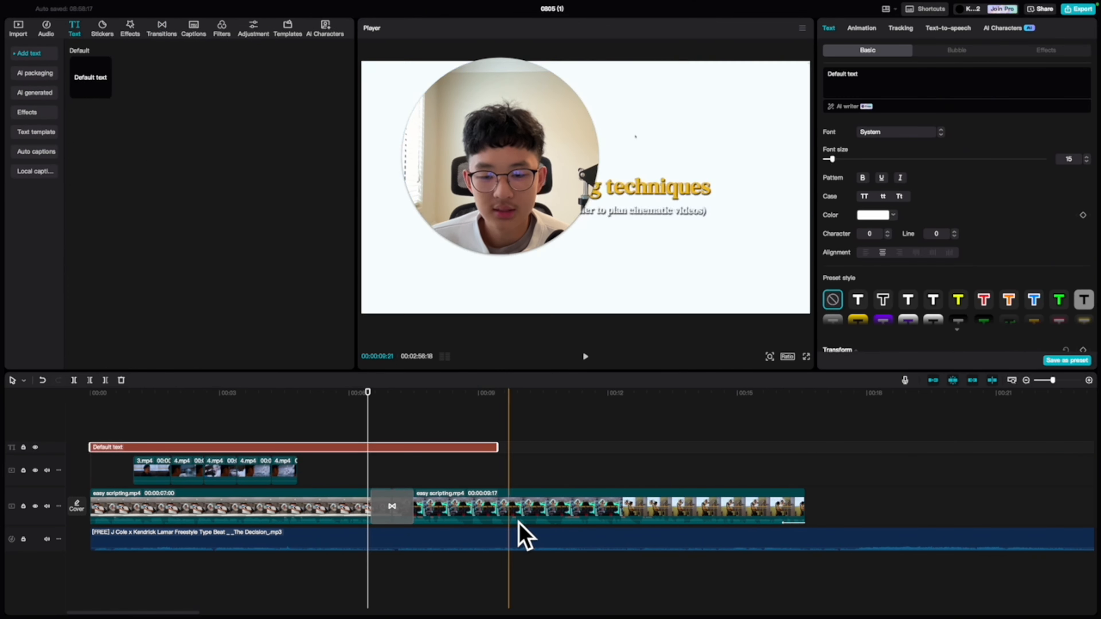
drag(497, 447, 806, 447)
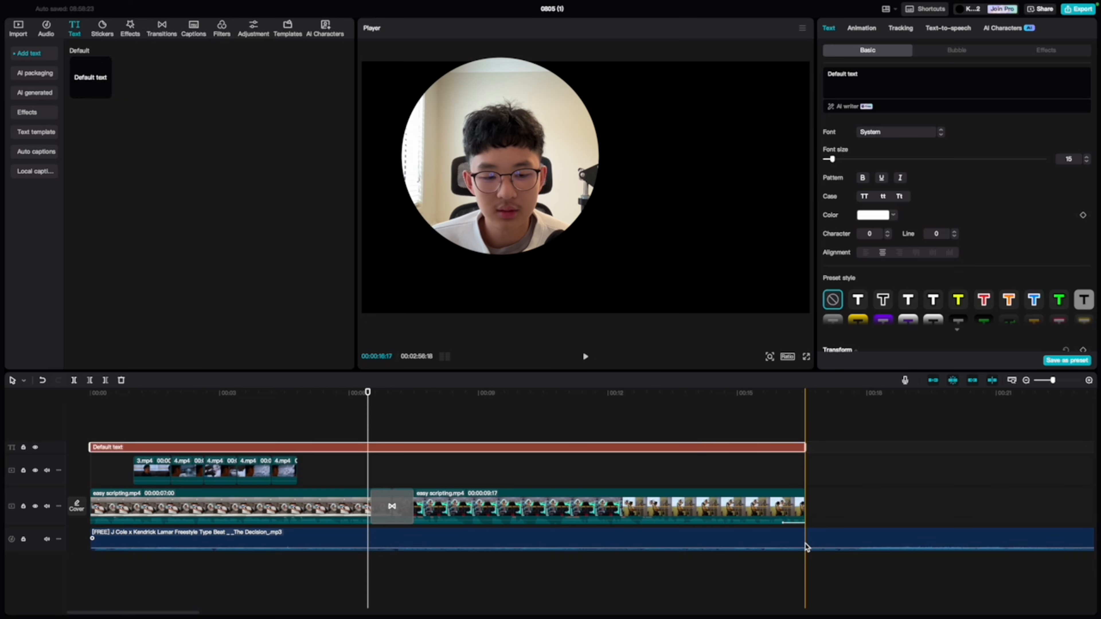
Step: Trim the background music track so it ends together with the last video clip
click(805, 545)
key(w)
scroll(760, 521, up, 1)
scroll(759, 521, left, 2)
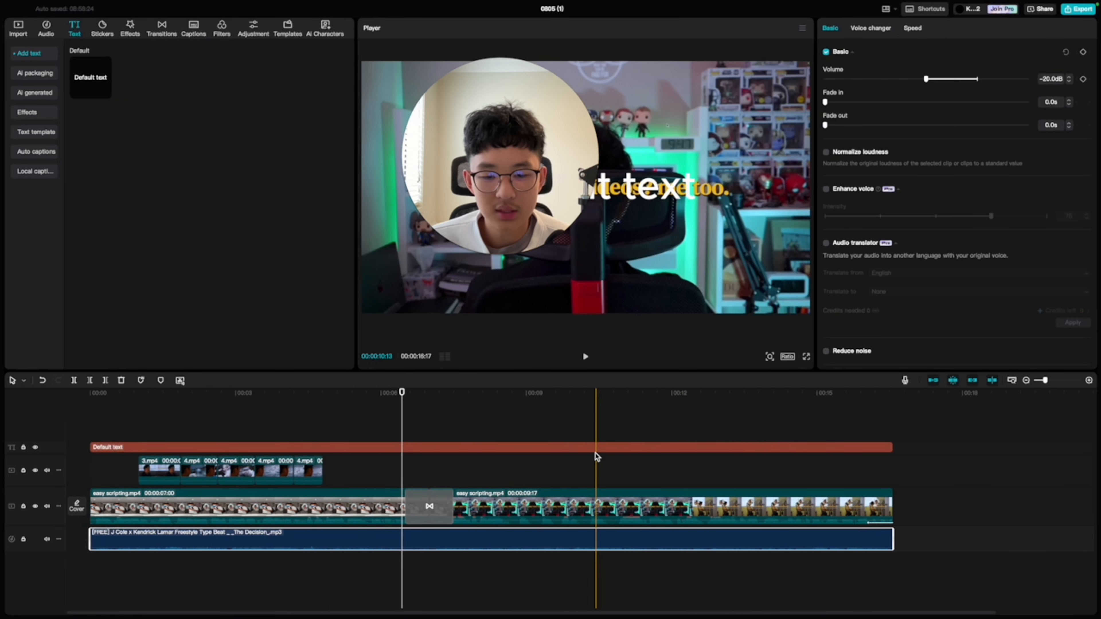
Step: Shrink the default text to about 39% scale, place it centred near the frame's lower edge, and set its font to Mollas Bold
click(595, 455)
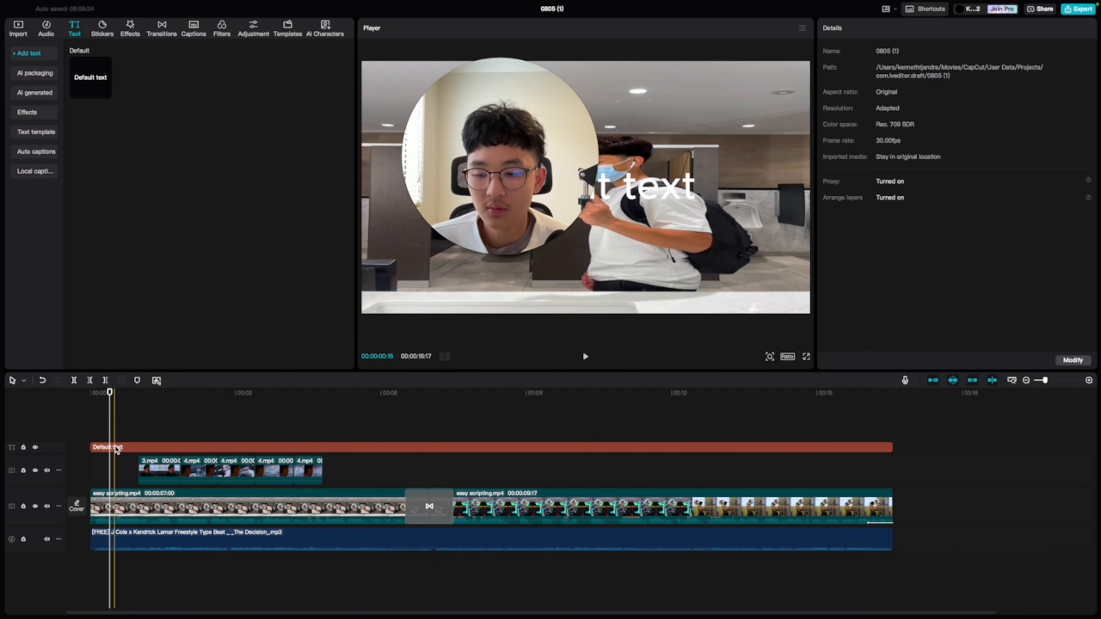
click(110, 447)
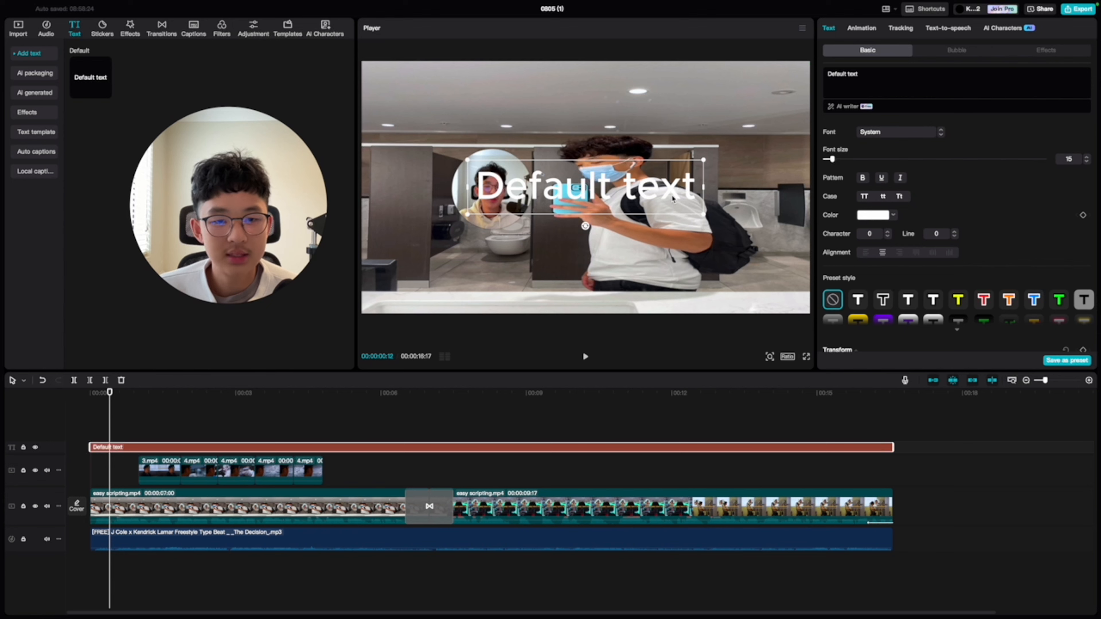
drag(701, 224, 706, 315)
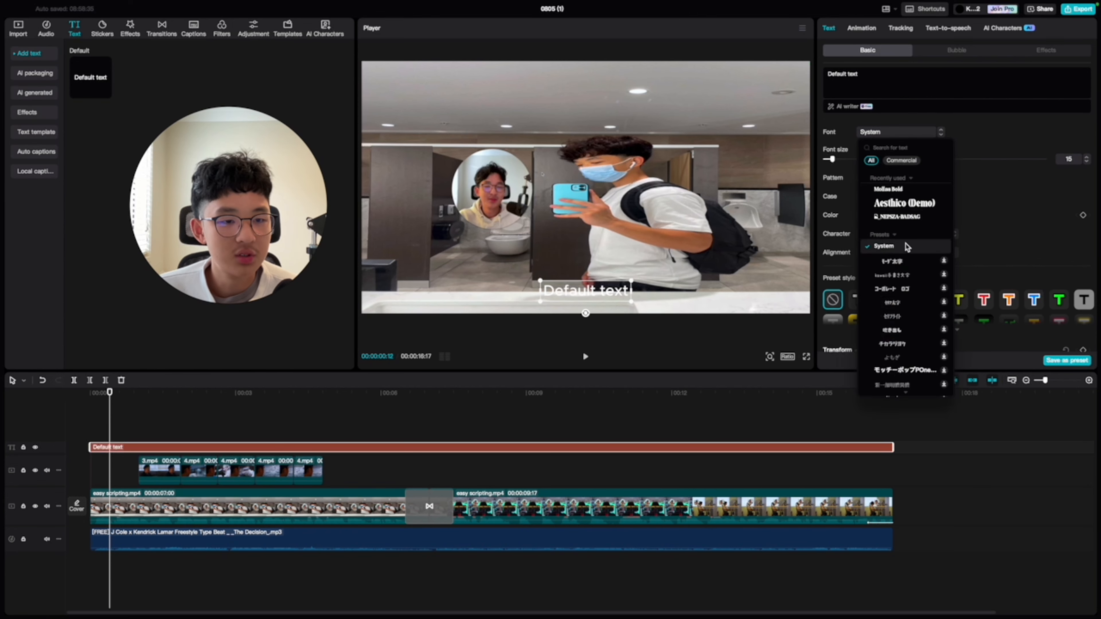
click(906, 190)
Step: Split the default text layer at seven points along the first easy scripting.mp4 clip to make eight consecutive caption segments
scroll(129, 459, up, 1)
scroll(128, 460, up, 2)
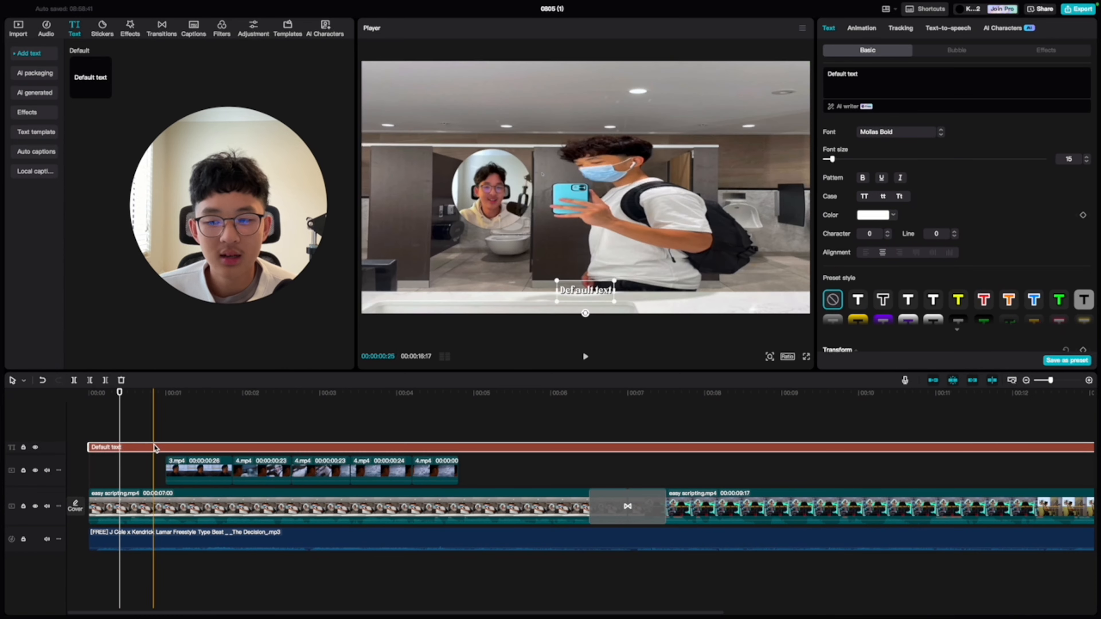
key(super+b)
key(super+b)
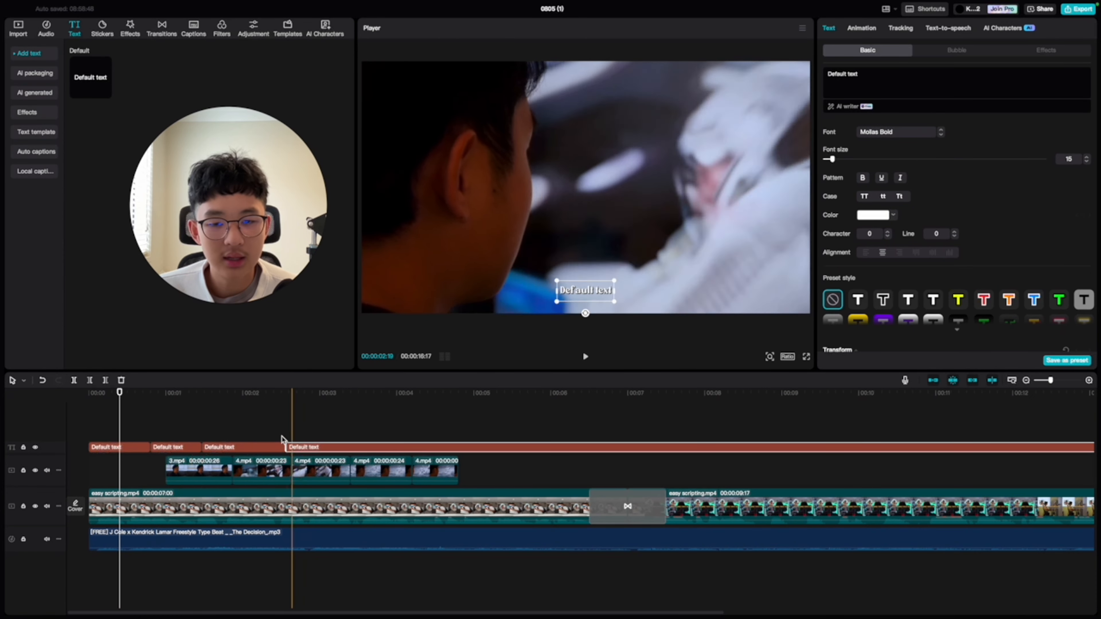
key(super+b)
key(super+b)
key(super+b)
key(super+b)
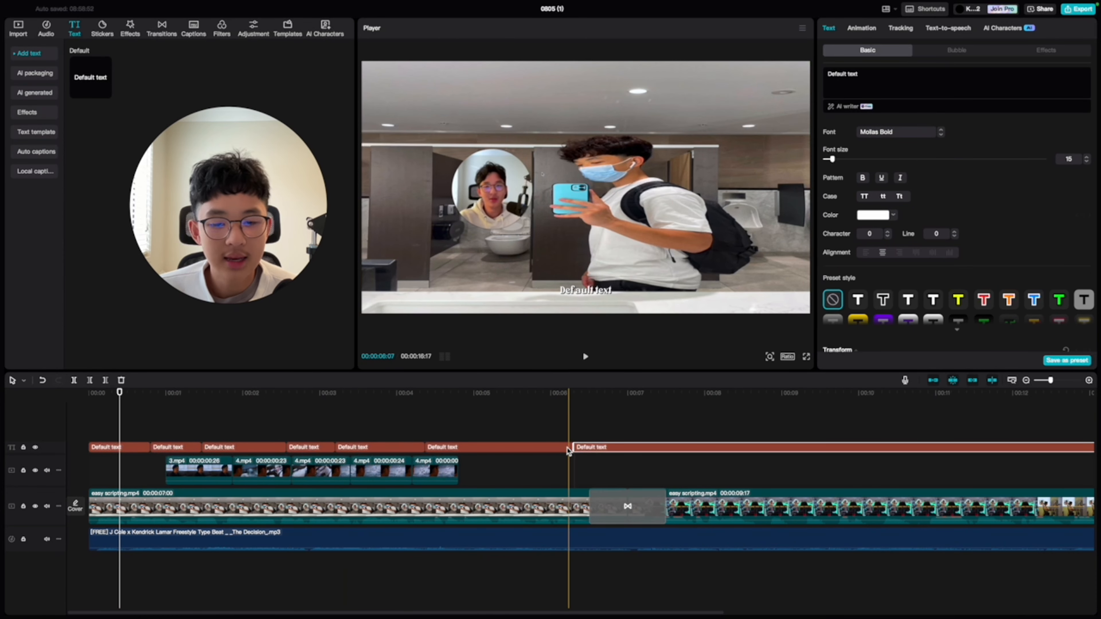
key(super+b)
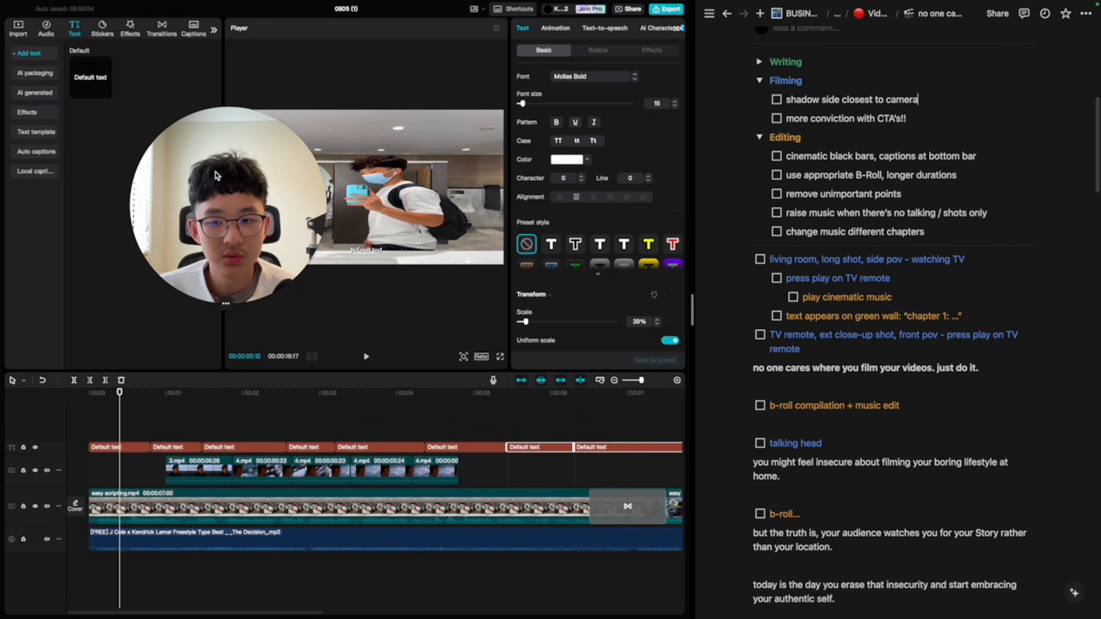
Step: Copy the script line "you might feel insecure about filming your boring lifestyle at home." from Notion into the third text segment in CapCut
scroll(871, 331, down, 5)
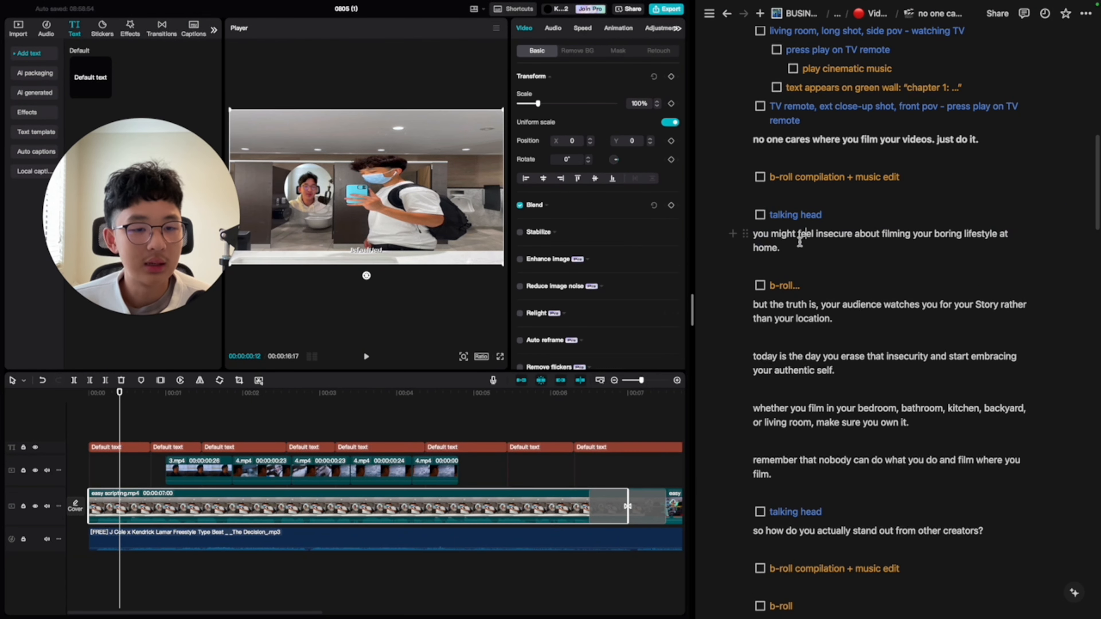
drag(798, 244, 754, 232)
key(super+c)
click(271, 430)
click(222, 445)
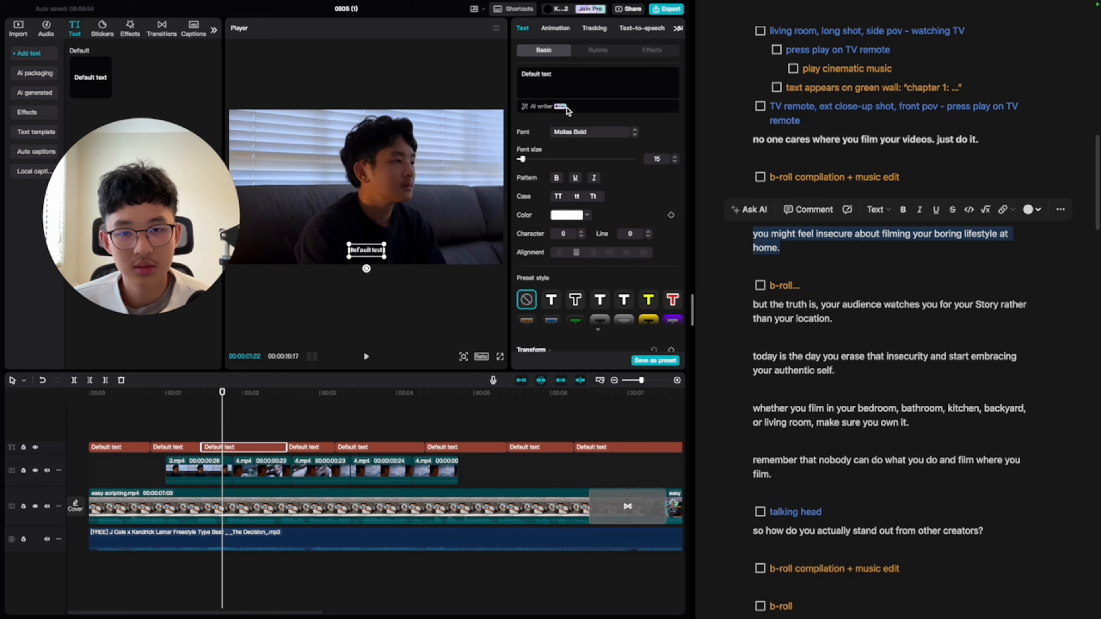
key(super+a)
key(super+v)
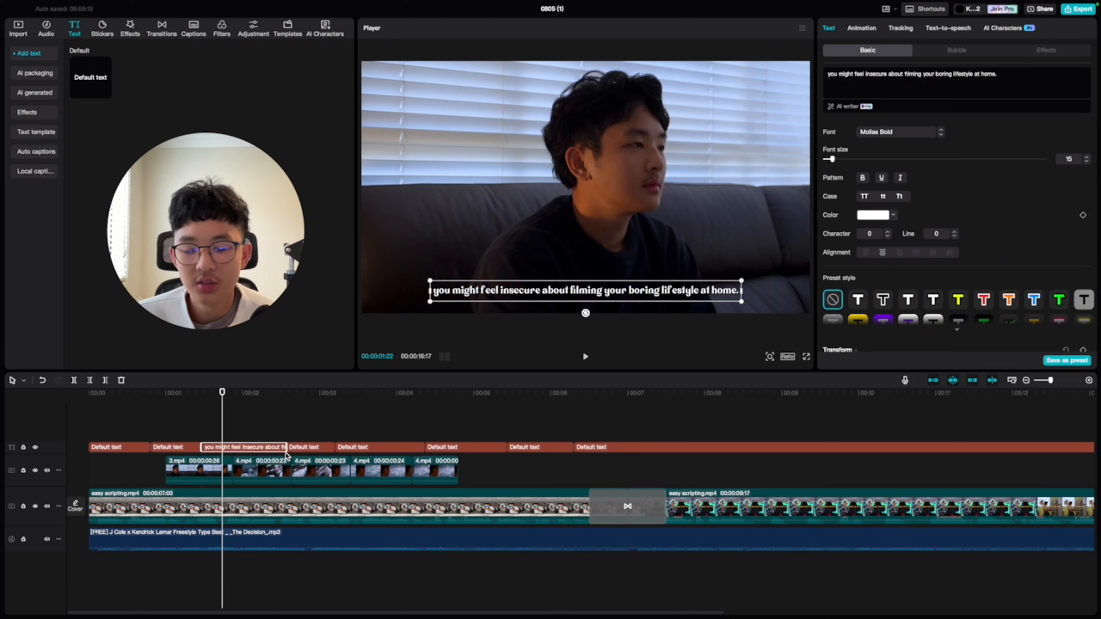
Step: Trim the end of the "you might feel insecure" caption segment slightly so it stops before the next text segment
scroll(289, 465, up, 3)
scroll(288, 465, up, 2)
click(387, 447)
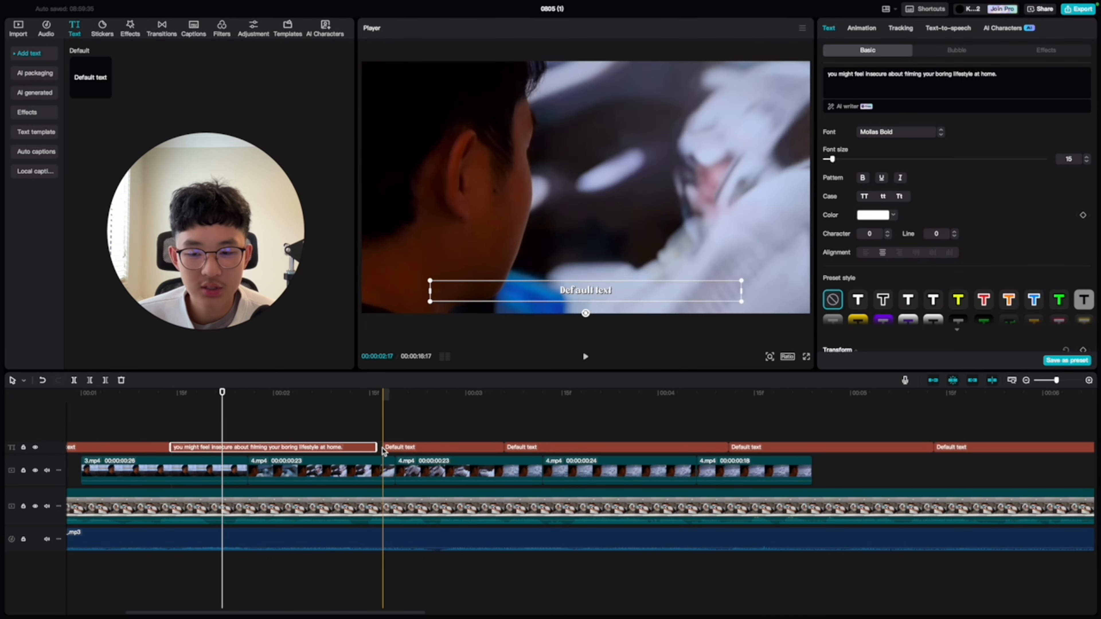
click(367, 447)
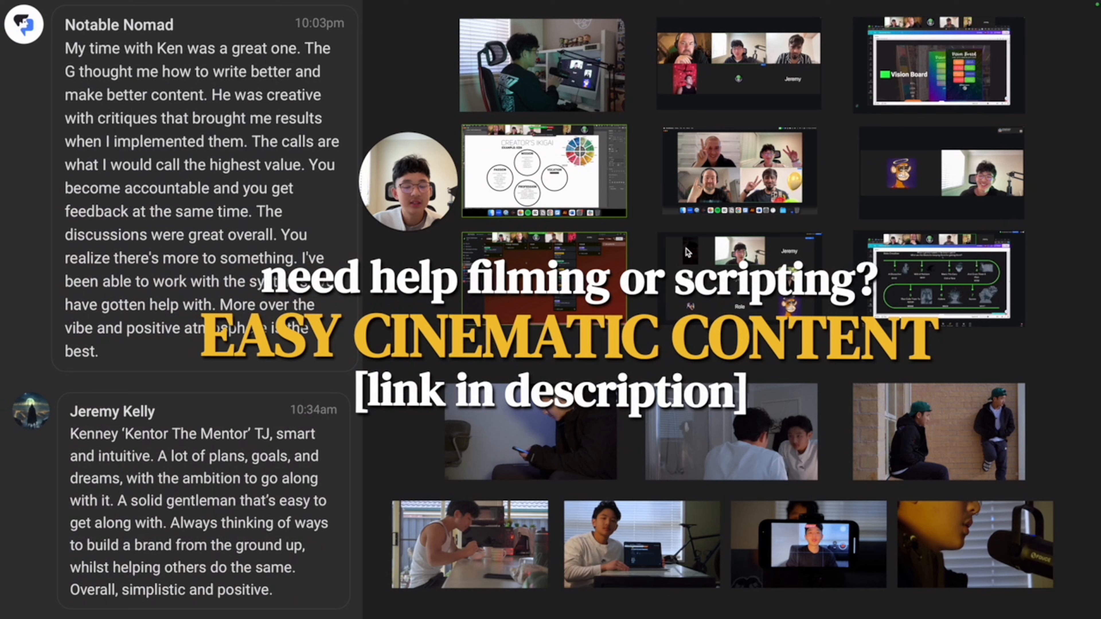
key(Right)
drag(416, 176, 555, 213)
mouse_move(553, 247)
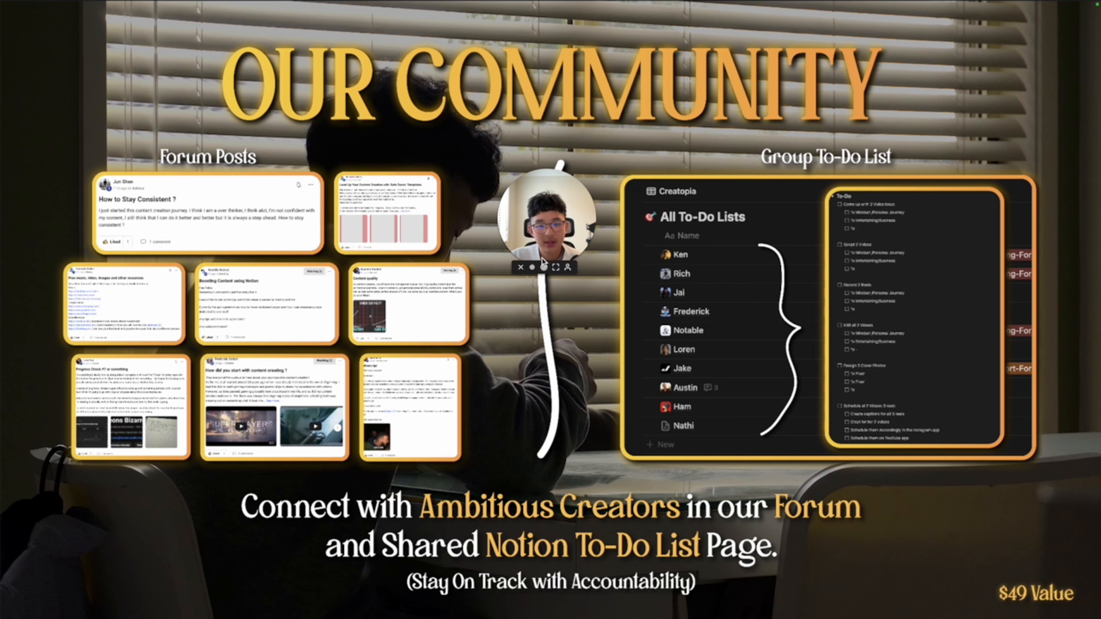
click(544, 268)
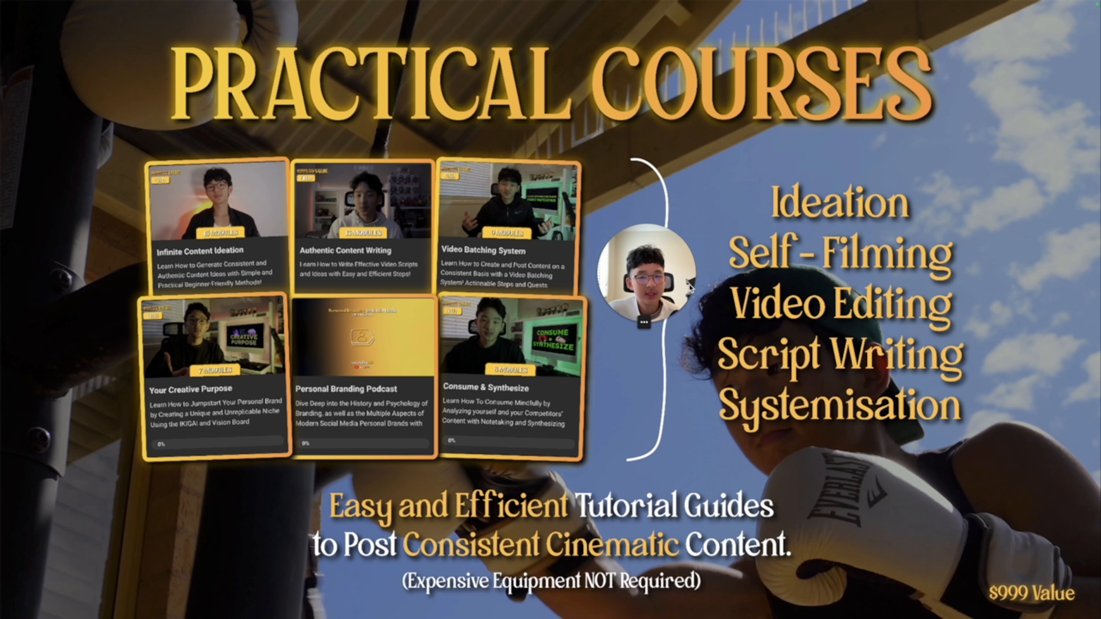